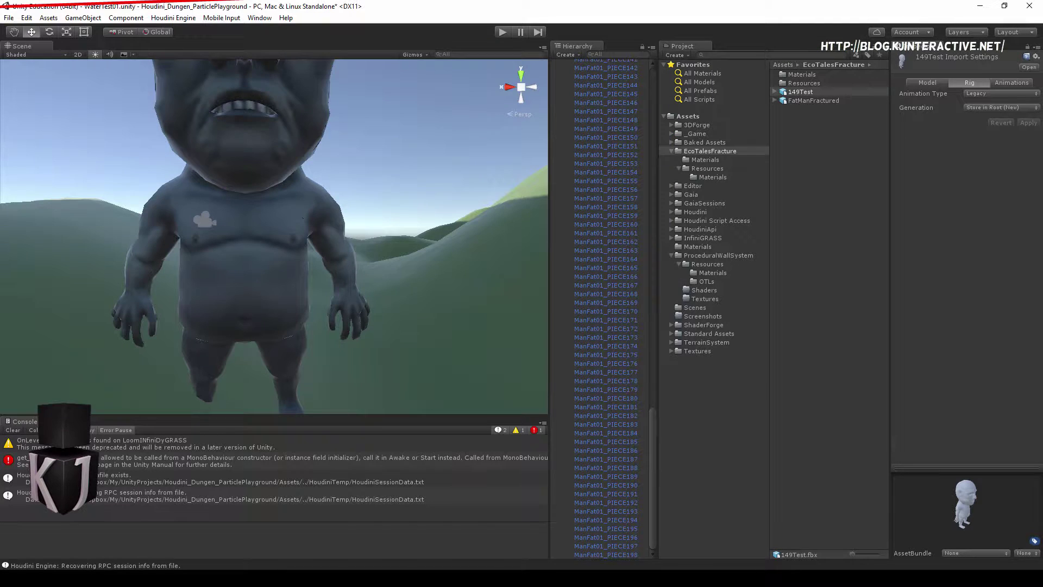
Play and stop the fractured character's animation in Unity, and switch to the FatMan_Fracture scene in Houdini.
click(502, 32)
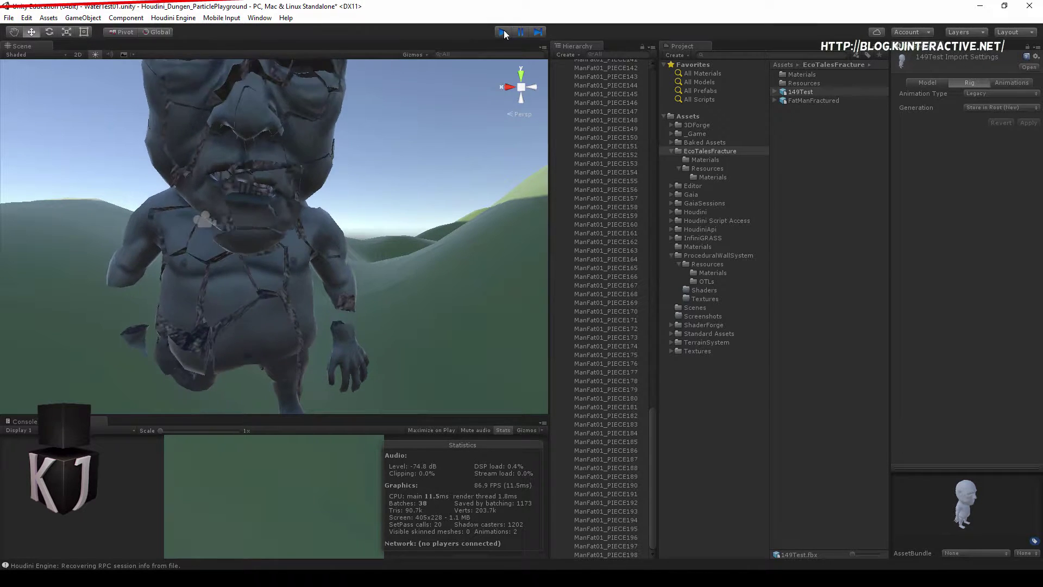
click(504, 31)
key(alt+Tab)
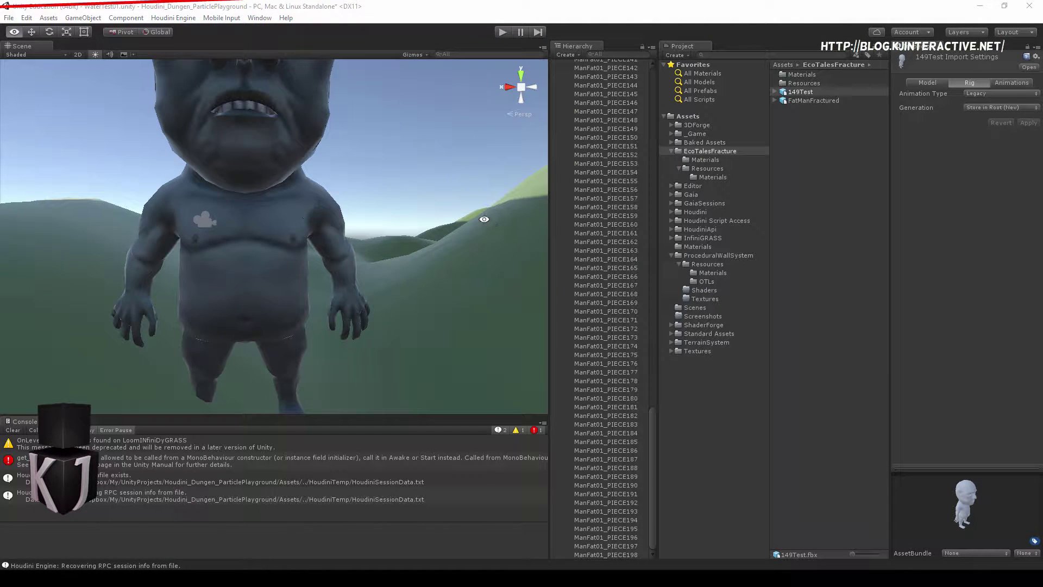
key(alt+Tab)
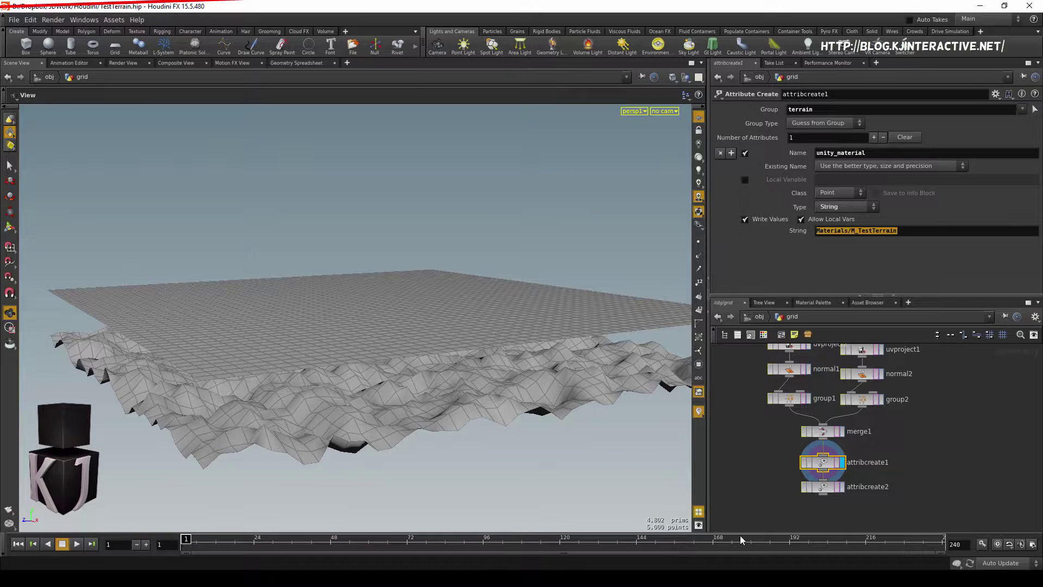
key(alt+Tab)
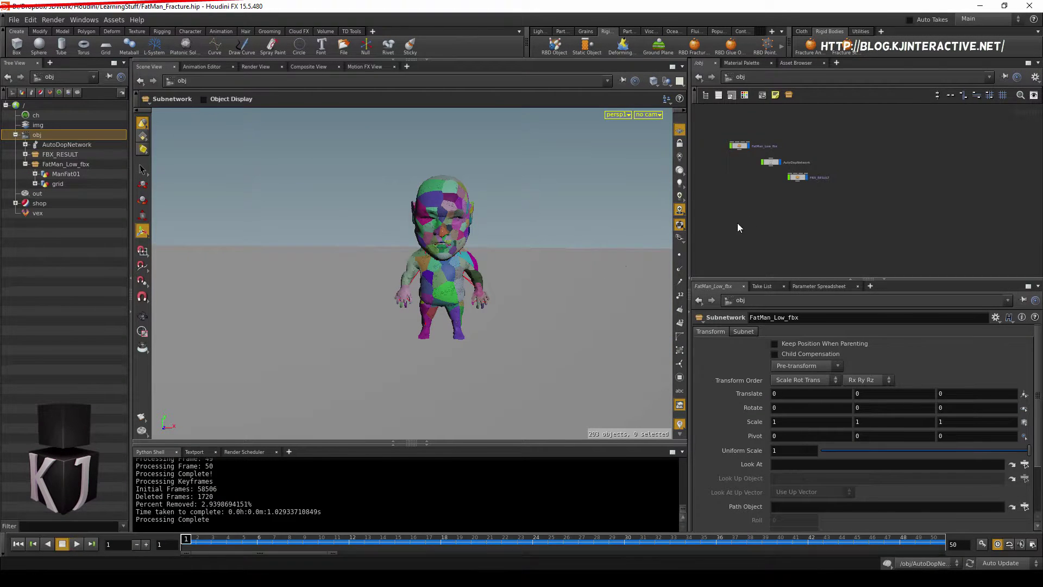
Delete the FBX_RESULT subnetwork and the AutoDopNetwork from the object level.
scroll(815, 190, up, 3)
click(805, 198)
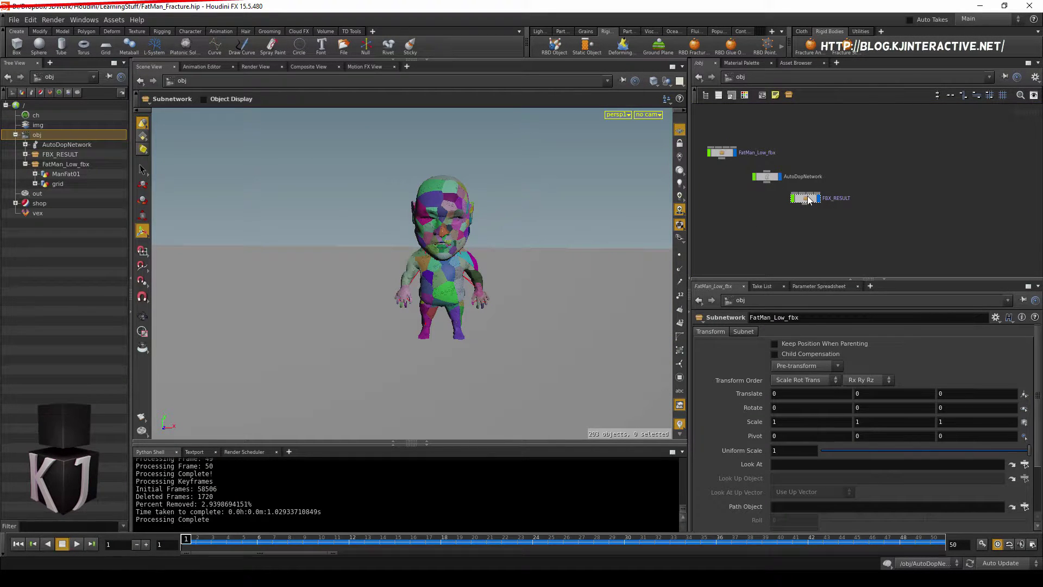
key(Delete)
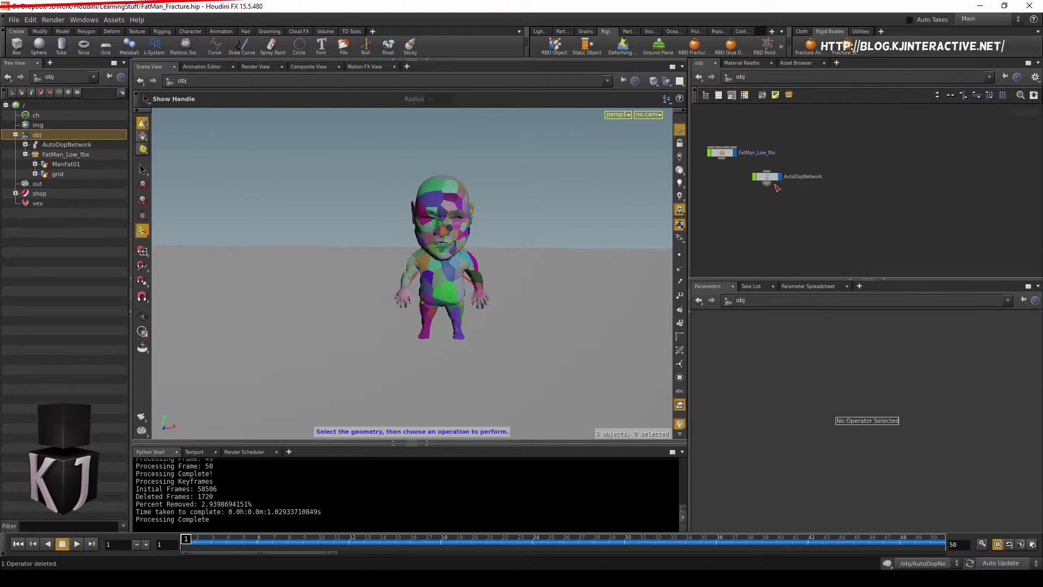
click(774, 184)
middle_drag(775, 183, 796, 196)
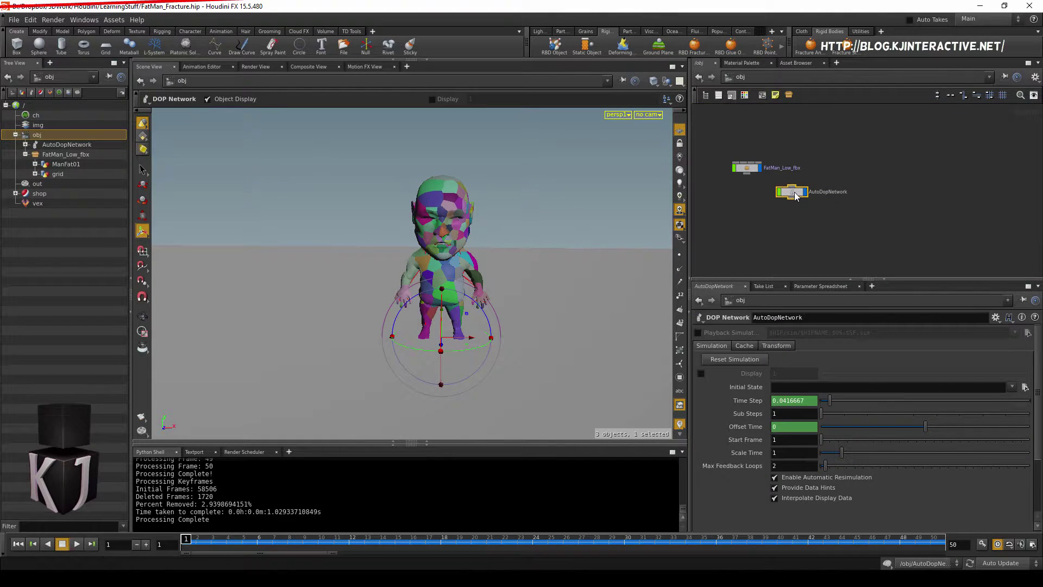
key(Delete)
Go into the ManFat01 geometry network inside the FatMan_Low_fbx subnetwork.
double_click(745, 167)
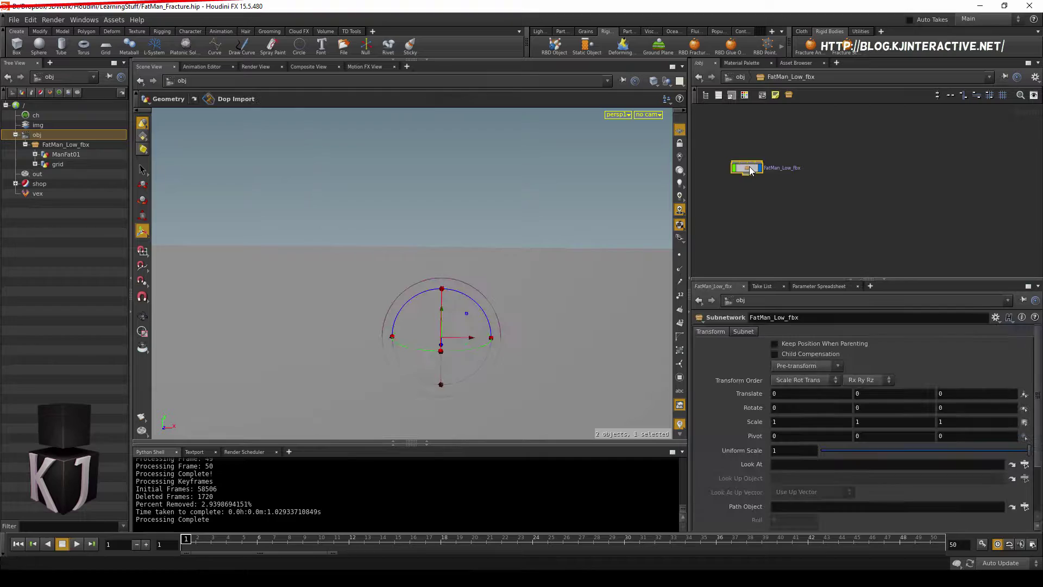
click(758, 186)
double_click(757, 189)
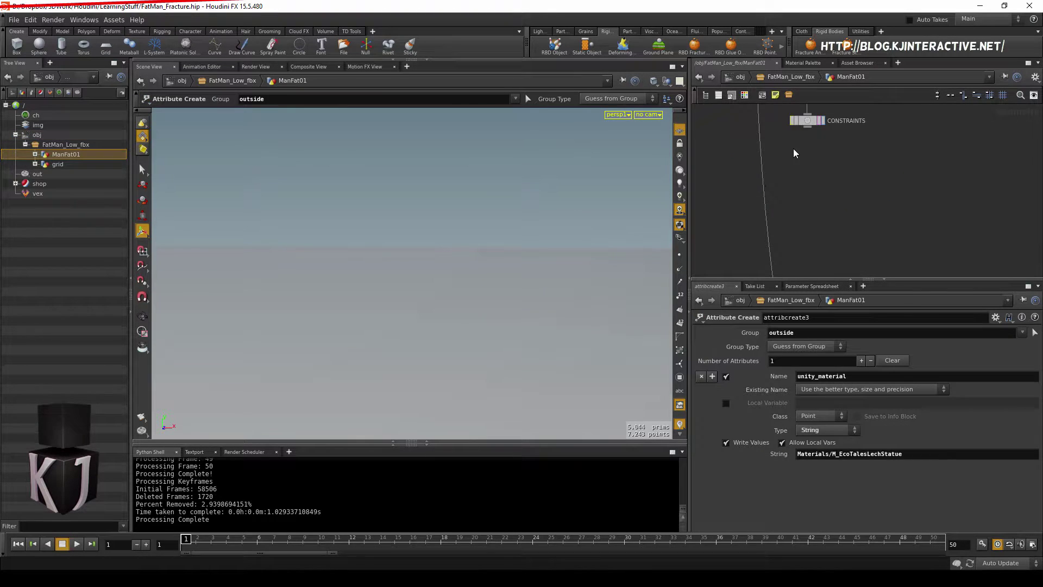
Delete the nodes that follow attribcreate3 in the ManFat01 network, including the rest1 node.
middle_drag(770, 129, 789, 175)
scroll(794, 204, down, 3)
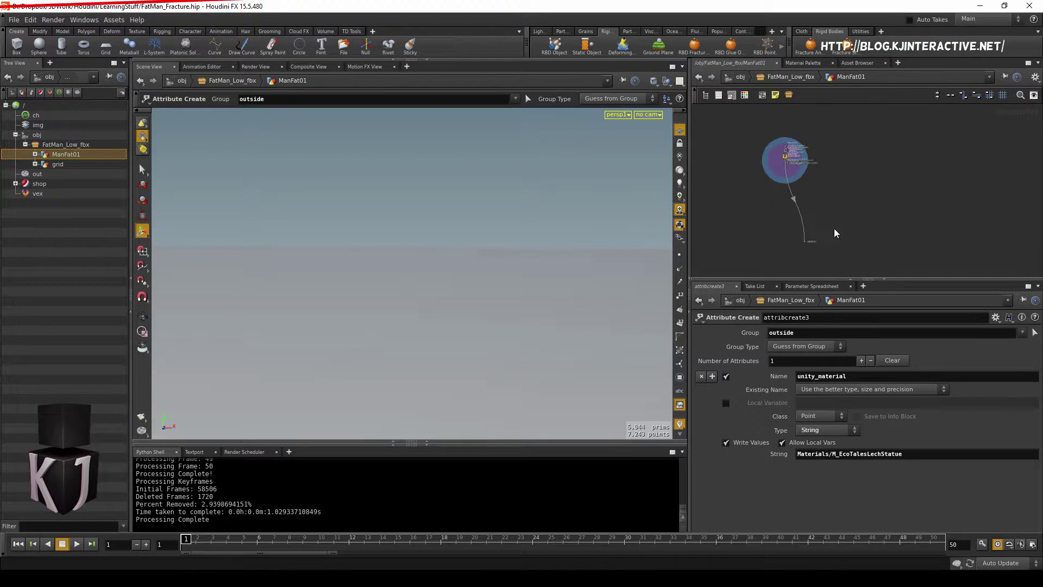
click(805, 241)
key(Delete)
scroll(783, 218, down, 2)
scroll(783, 205, up, 5)
drag(864, 250, 759, 178)
middle_drag(765, 177, 770, 209)
scroll(770, 212, up, 3)
key(Delete)
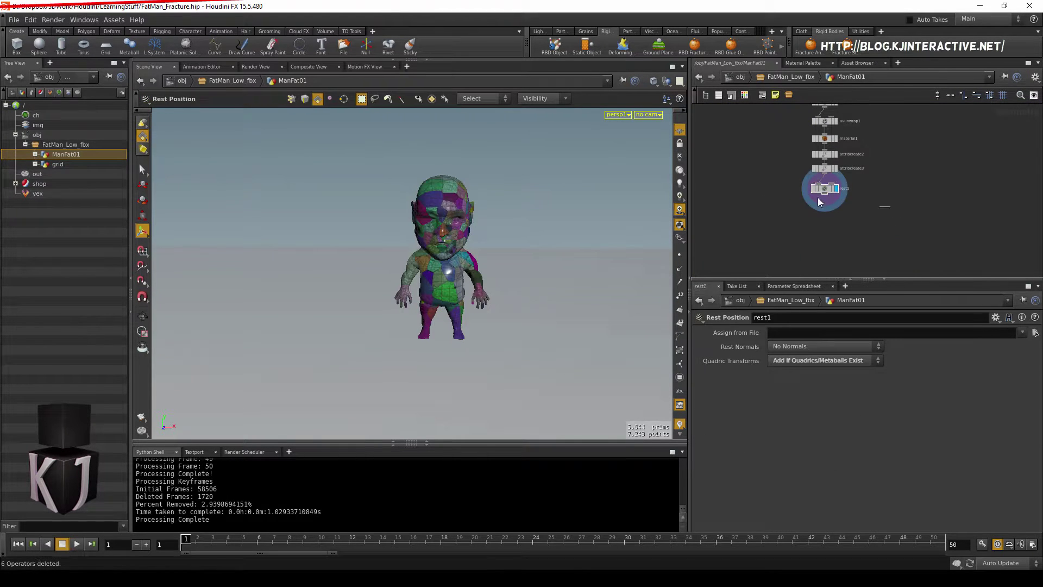
scroll(812, 188, up, 4)
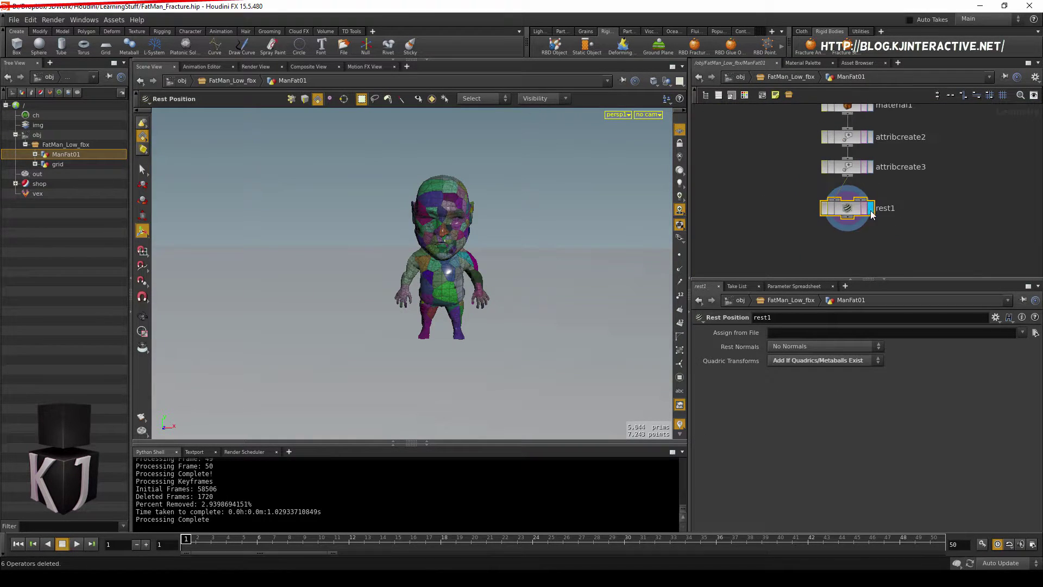
key(Delete)
Inspect the uvunwrap1 node's settings and make it the displayed node of the network.
middle_drag(916, 168, 903, 207)
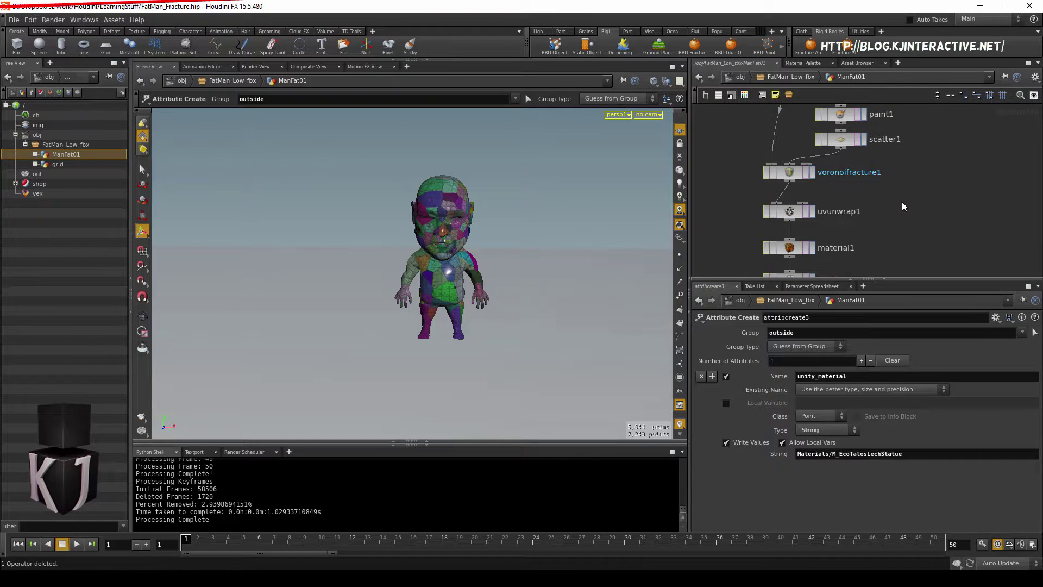
click(784, 216)
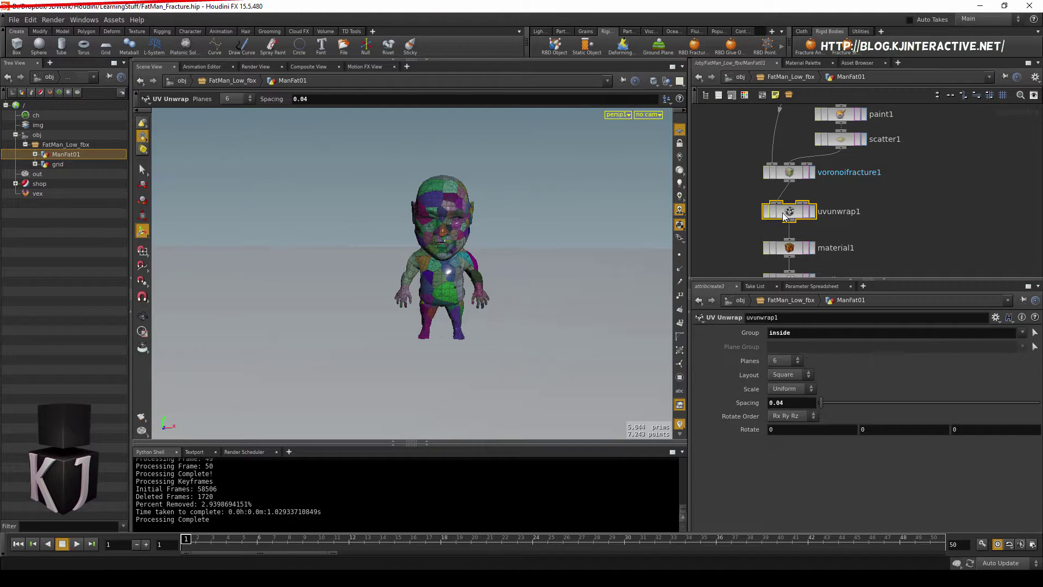
click(813, 216)
middle_drag(892, 182, 918, 160)
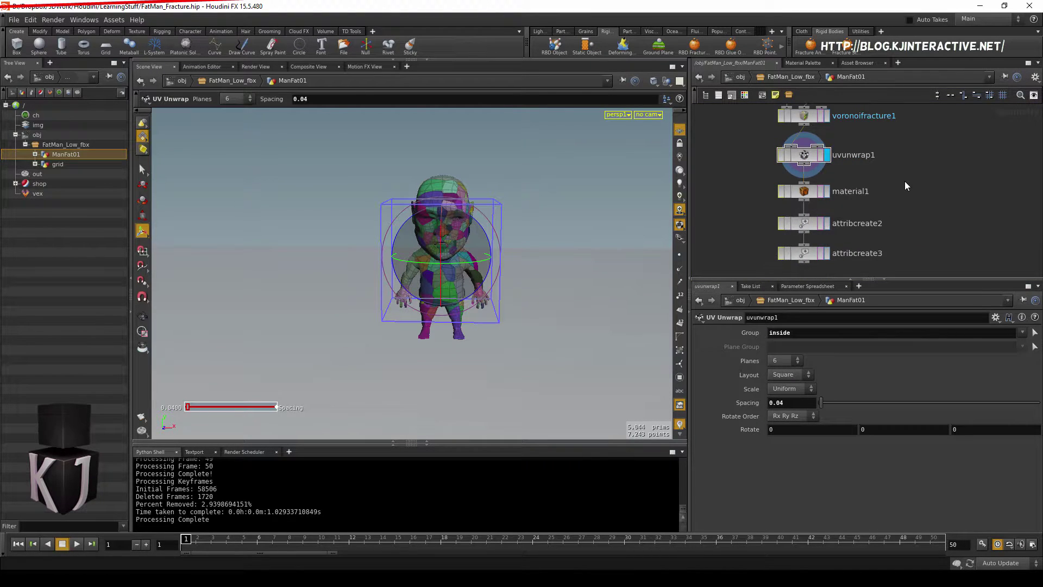
Check the material1 node and the scene's concrete shader, and add another Concrete material from the gallery to the shop network.
click(805, 192)
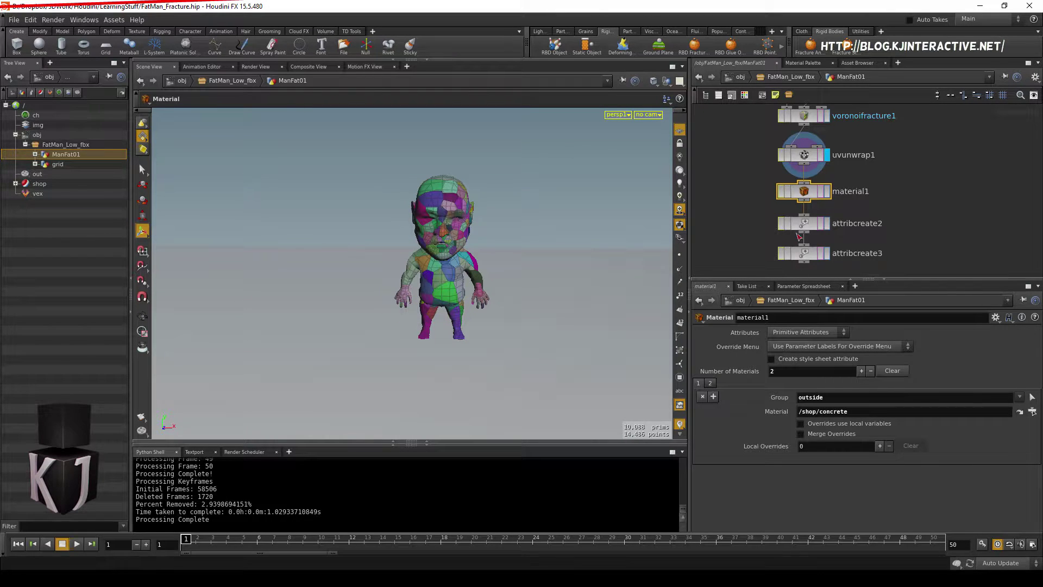
click(806, 63)
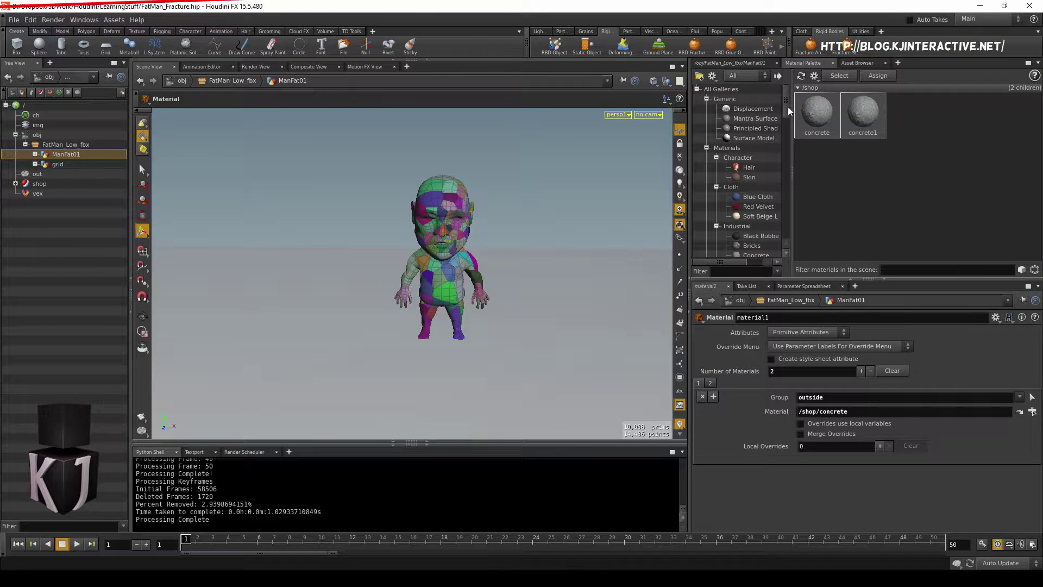
click(814, 119)
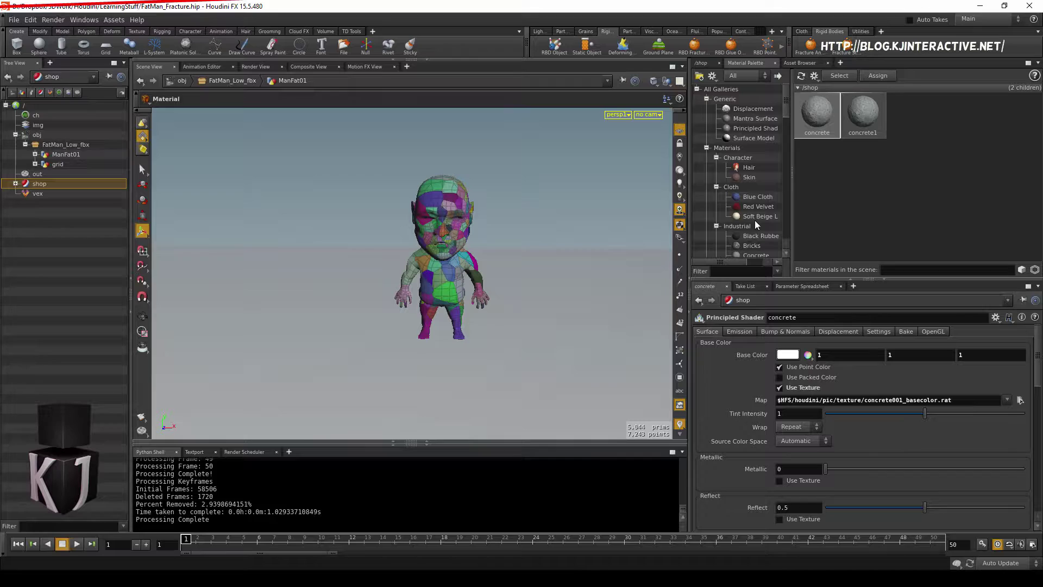
scroll(756, 225, down, 2)
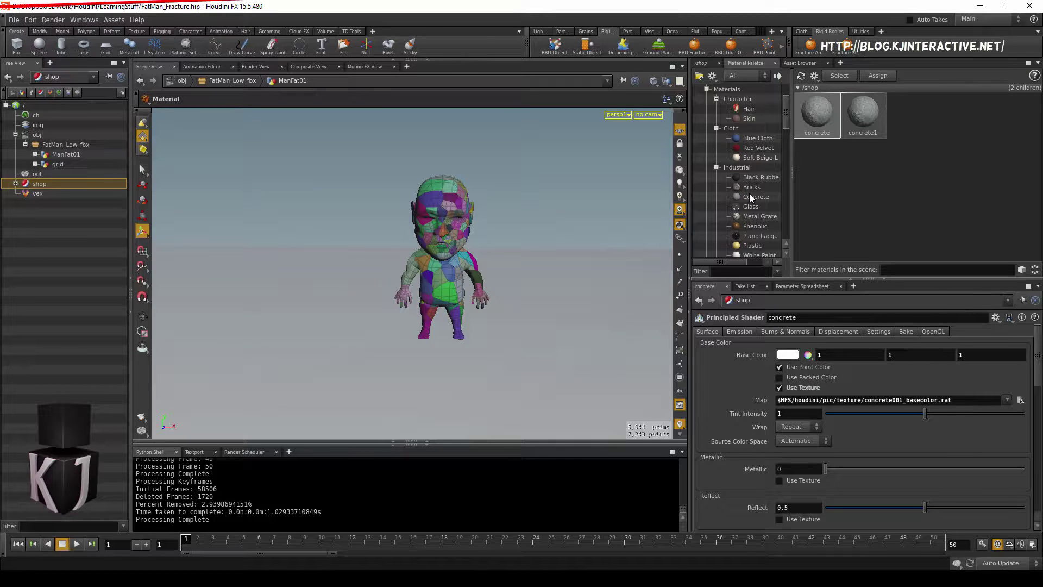
drag(751, 198, 931, 135)
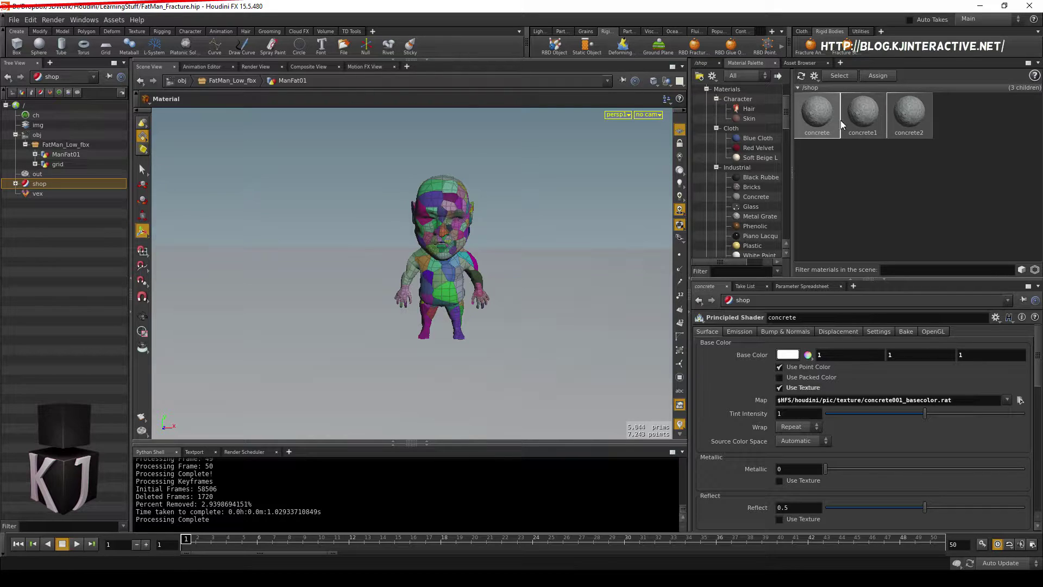
Return from the shop network to the ManFat01 geometry network inside FatMan_Low_fbx.
click(702, 63)
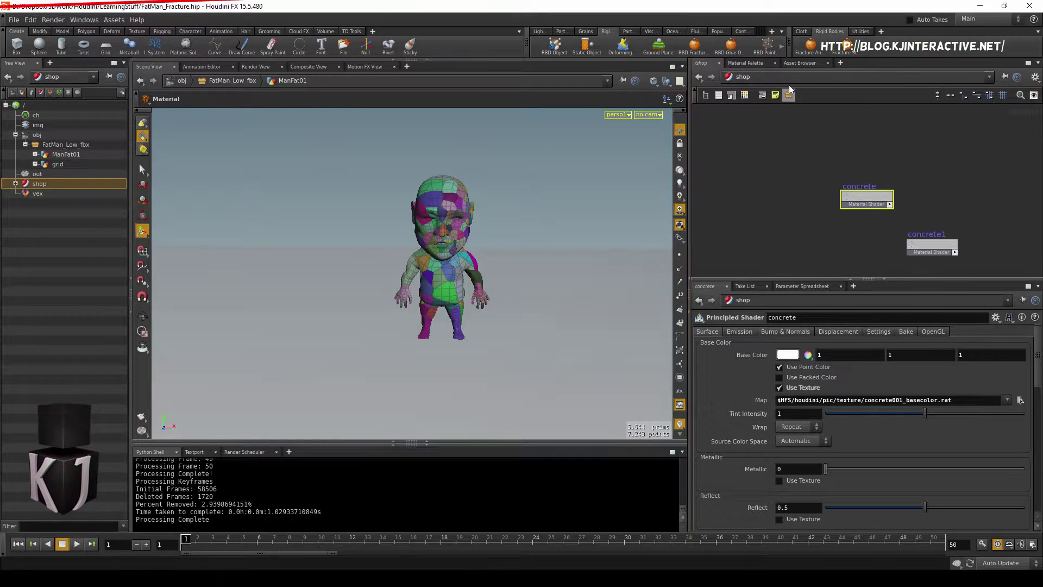
click(804, 84)
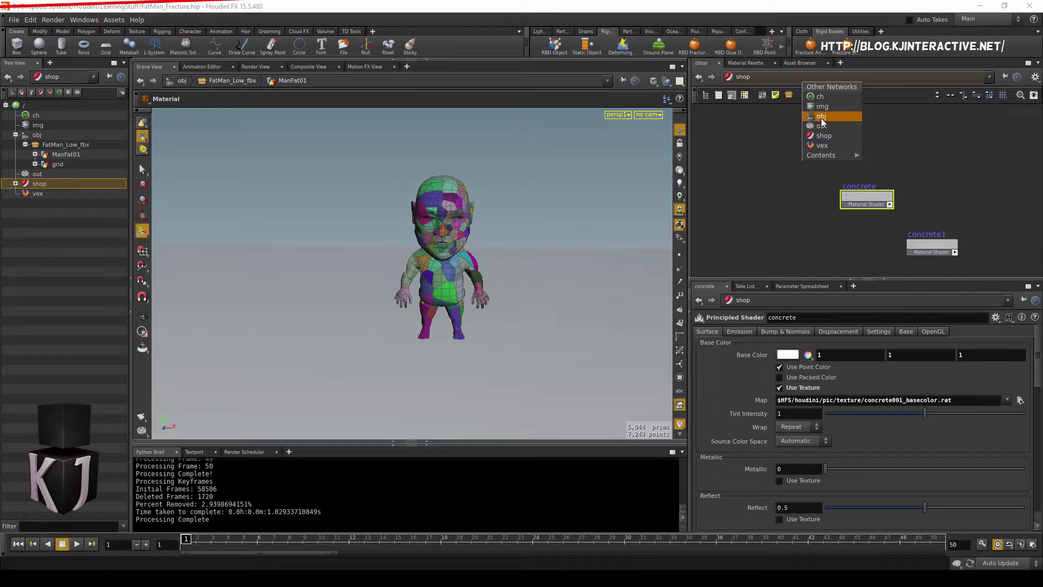
click(815, 122)
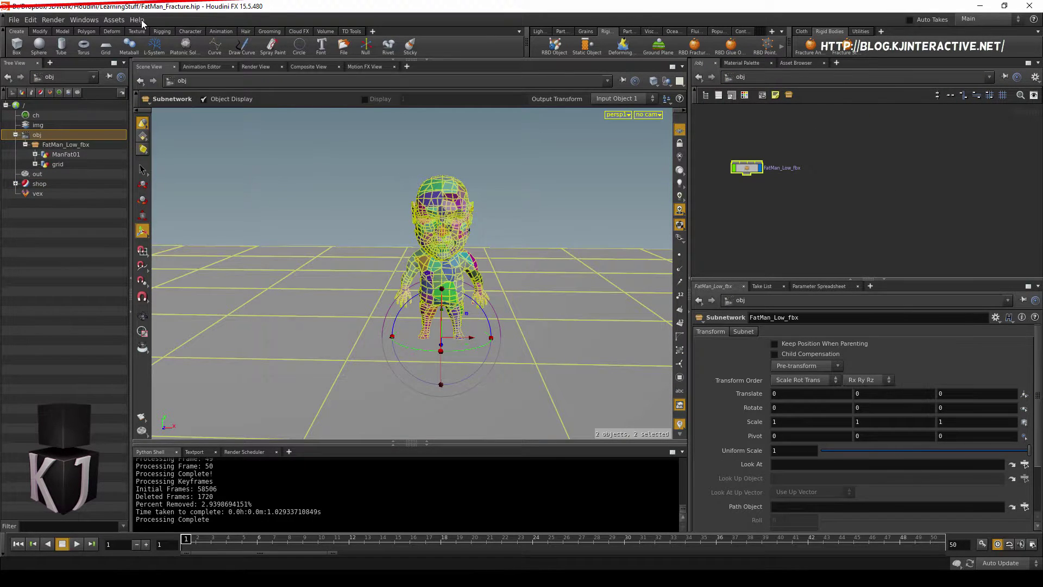
click(84, 20)
mouse_move(109, 33)
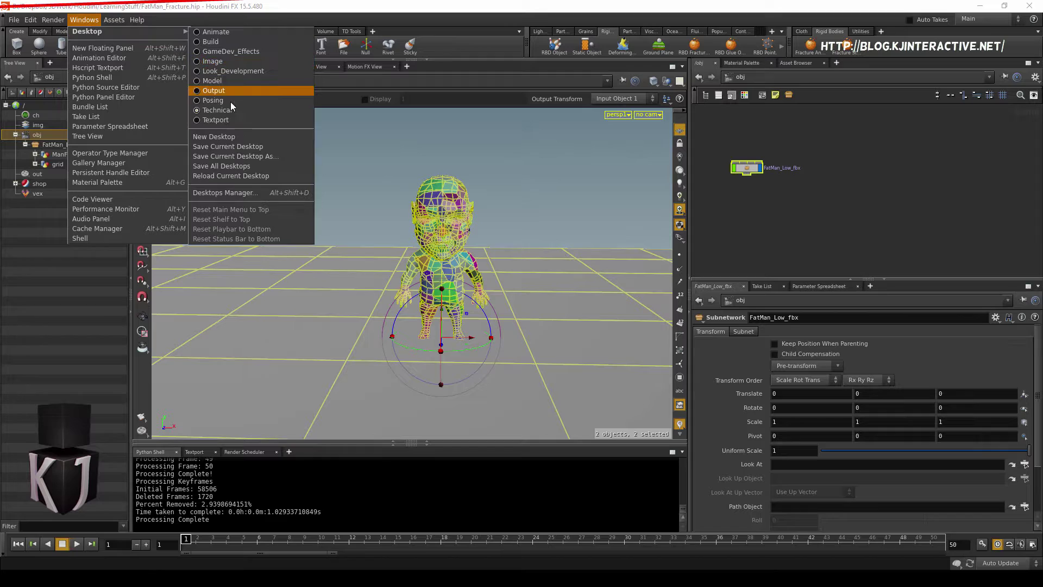
click(40, 207)
click(60, 154)
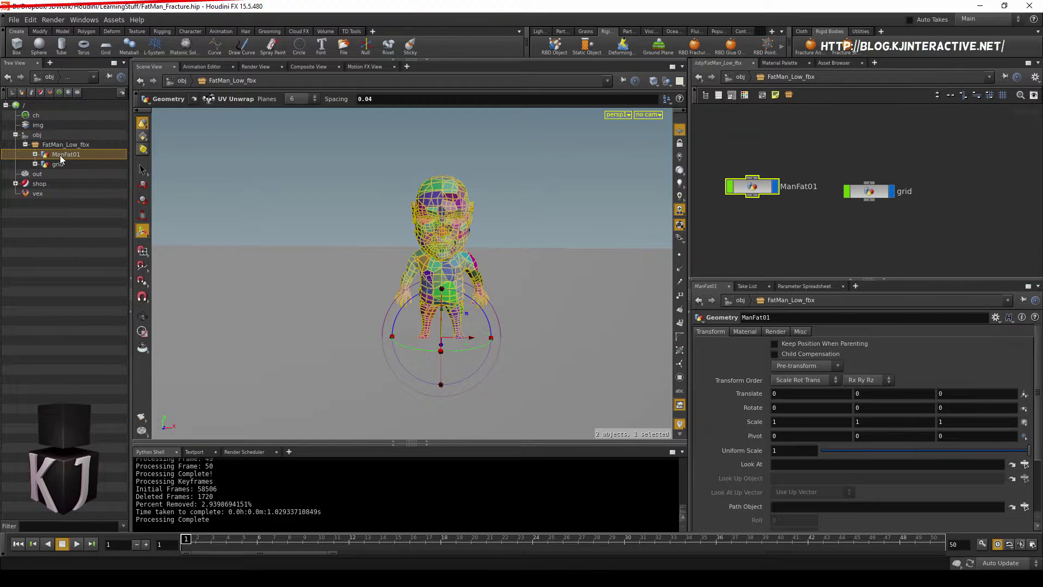
double_click(743, 189)
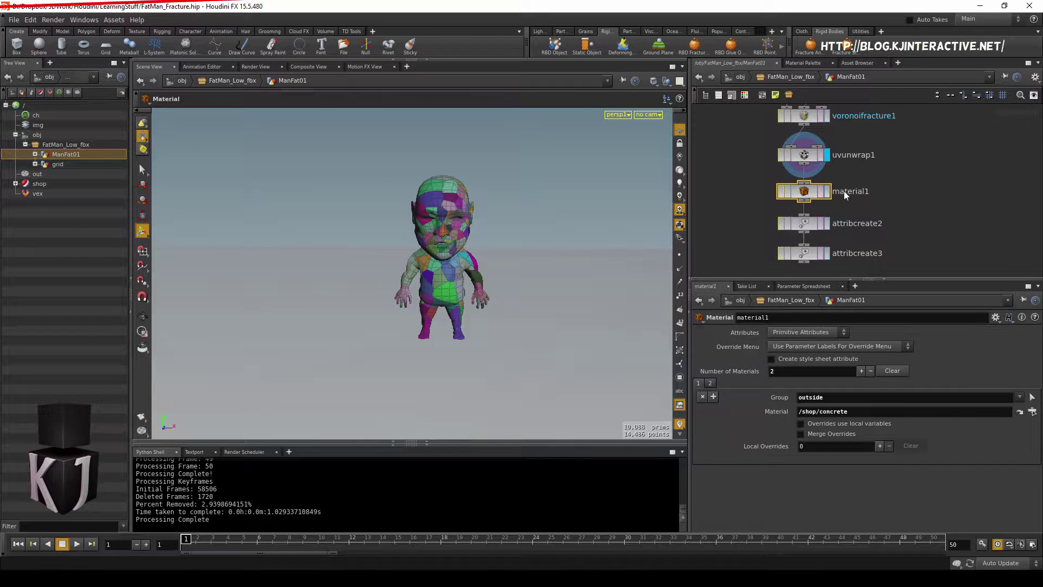
Replace the existing material1 node with a fresh Material node between uvunwrap1 and attribcreate2.
key(Delete)
key(Delete)
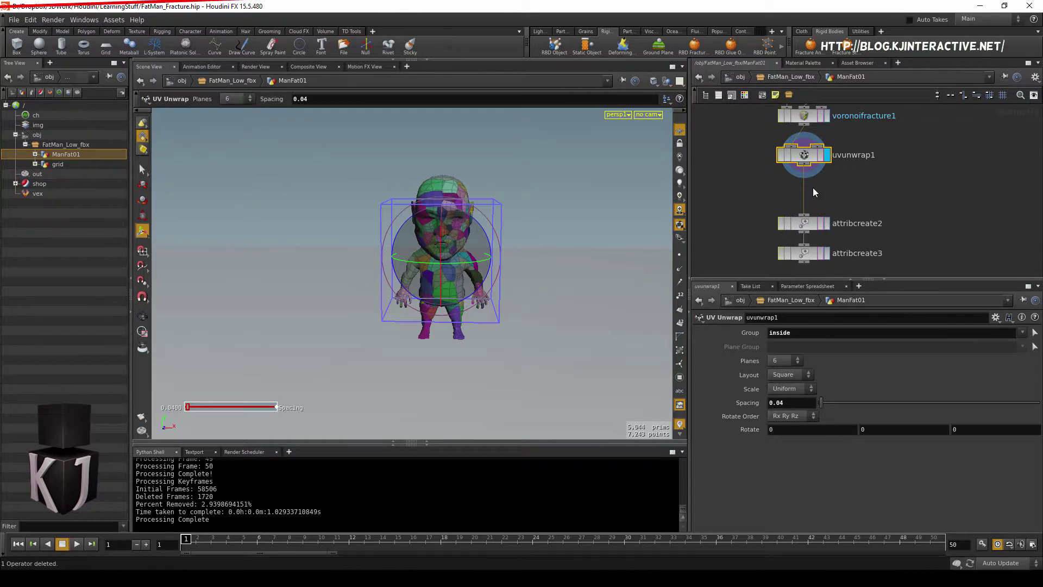
key(Tab)
text(mat)
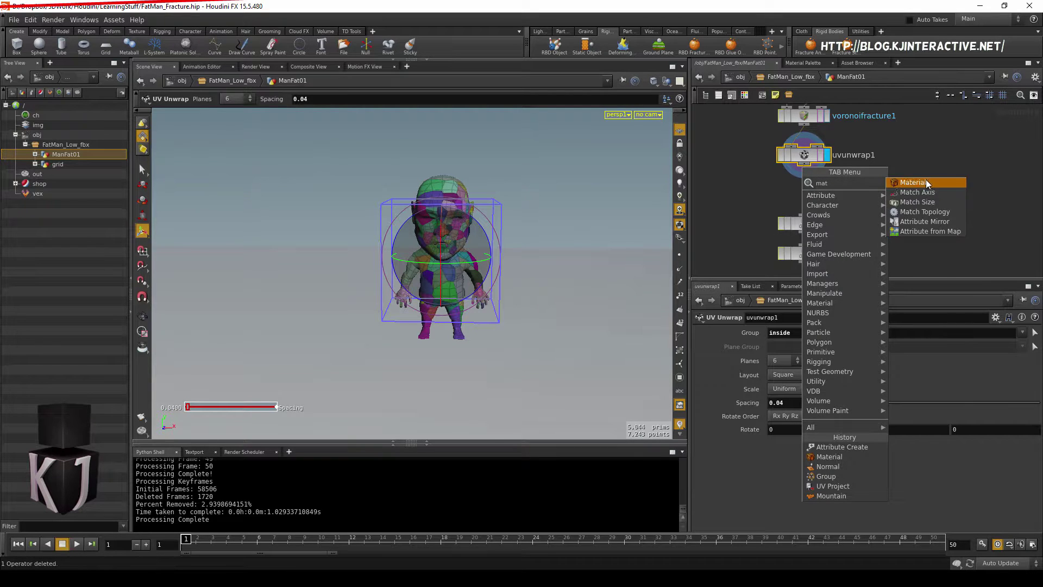
click(925, 182)
click(807, 185)
click(806, 188)
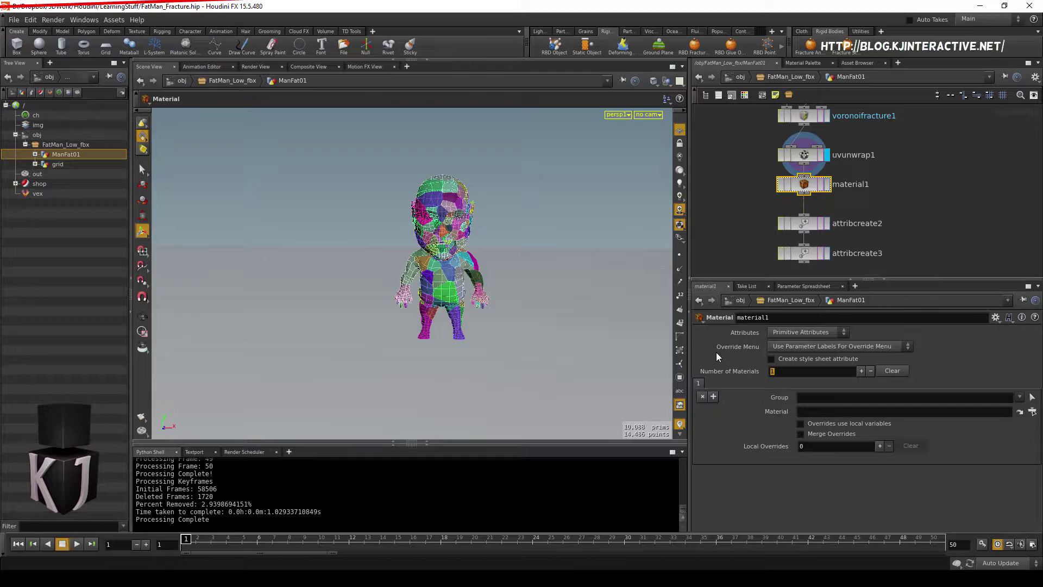
Set the Material node's number of materials to 2 and assign /shop/concrete to the outside group in the first entry.
text(2)
key(Return)
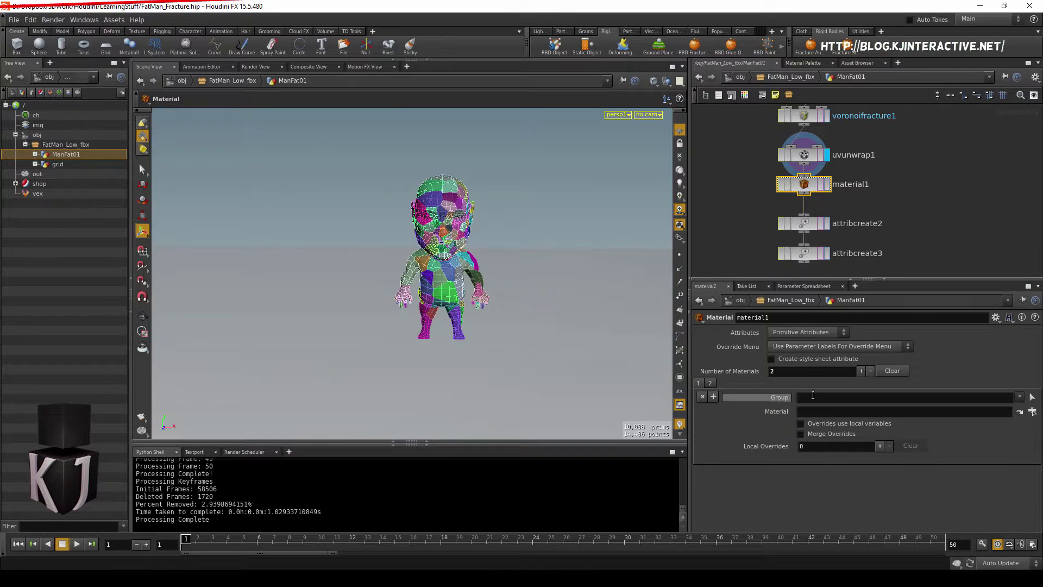
click(828, 397)
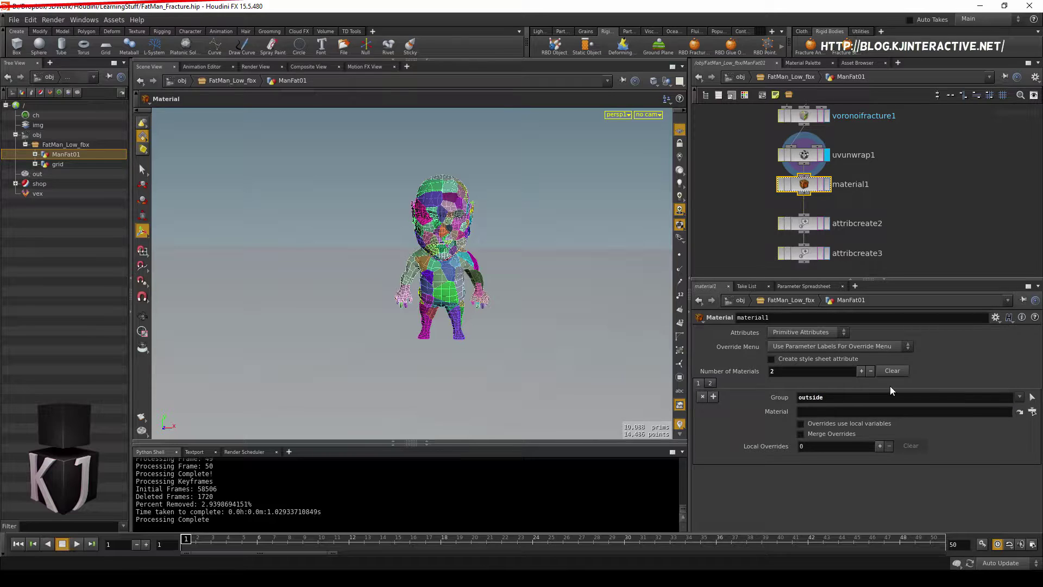
click(1032, 411)
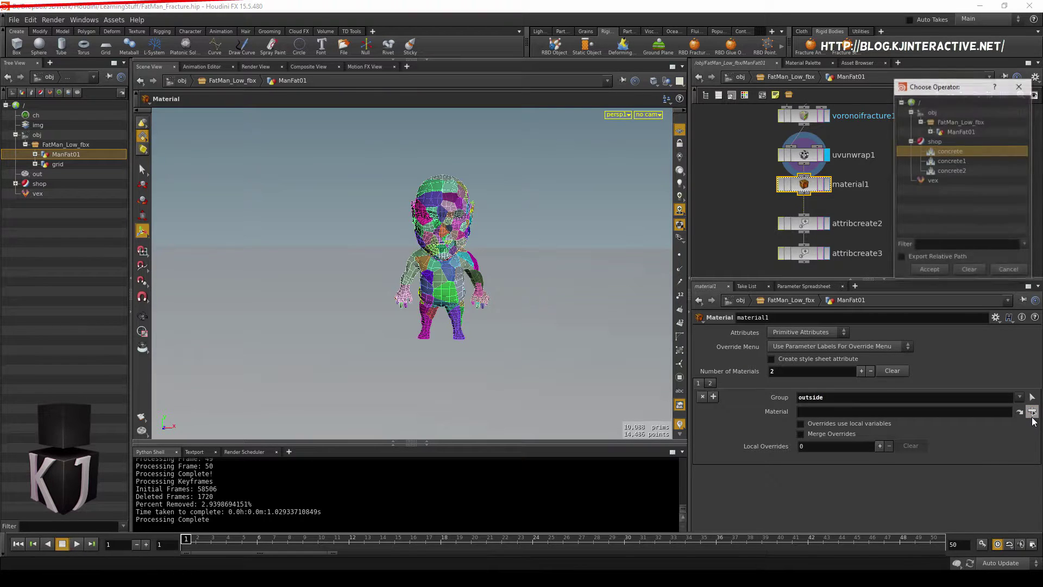
double_click(946, 157)
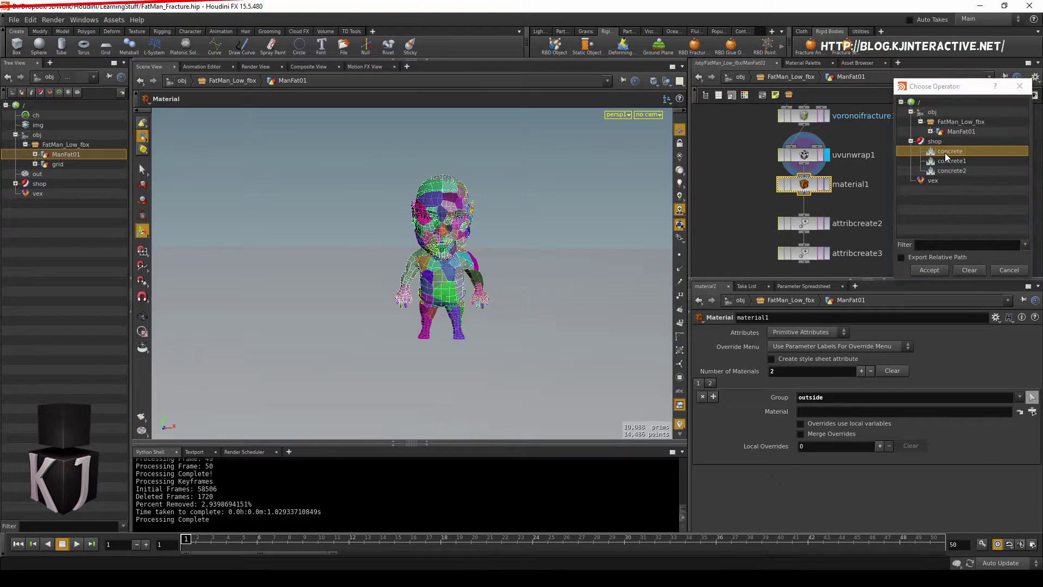
Set the group of the Material node's second entry to inside.
click(710, 384)
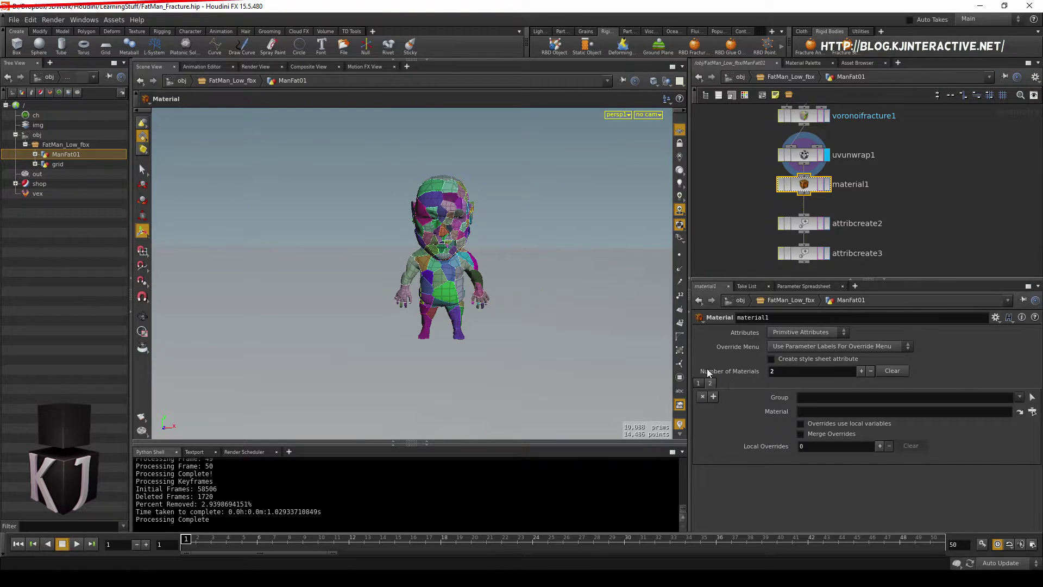
click(1020, 398)
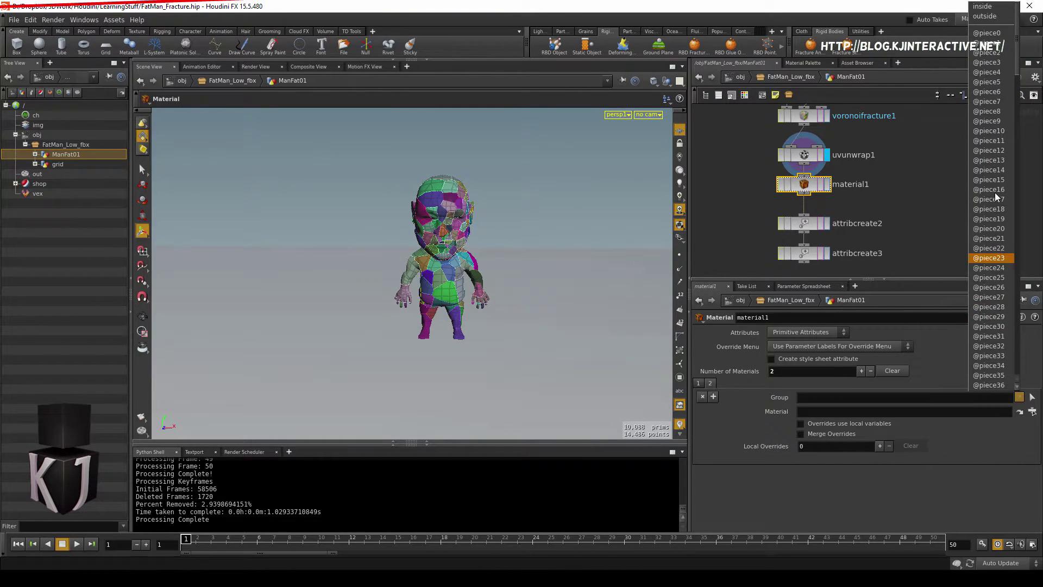
click(981, 8)
click(951, 398)
text(inside)
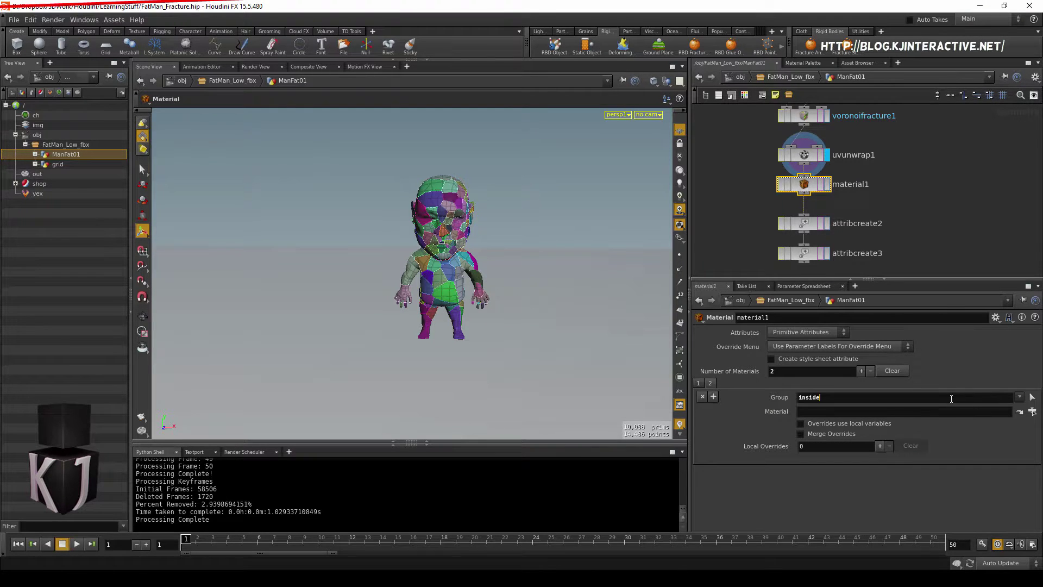
Assign /shop/concrete2 to the inside group in the Material node's second entry and display material1's output.
click(1020, 412)
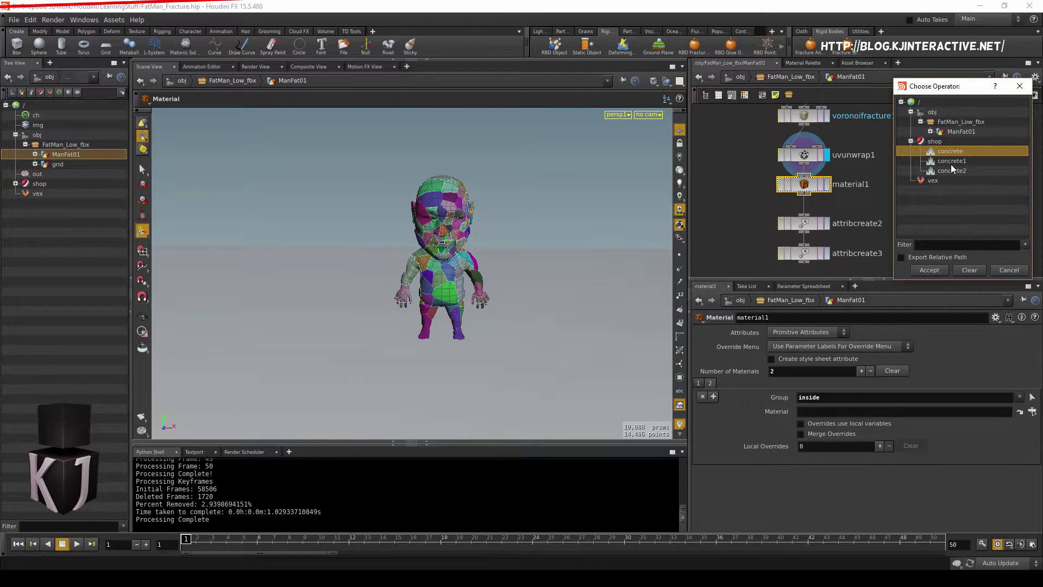
click(952, 170)
click(929, 270)
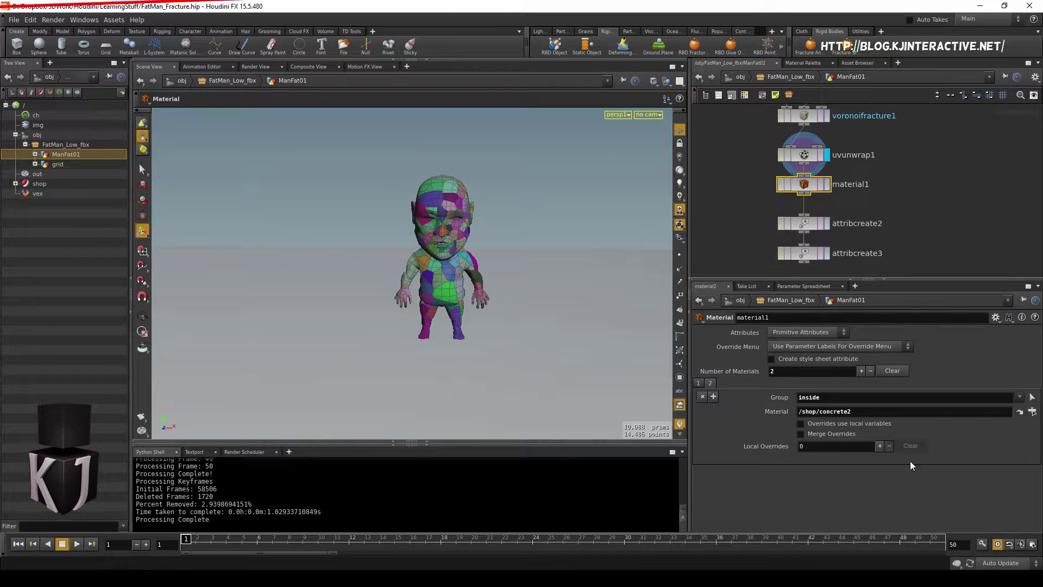
click(828, 184)
Review attribcreate2's unity_material attribute and delete the attribcreate2 and attribcreate3 nodes below material1.
click(820, 223)
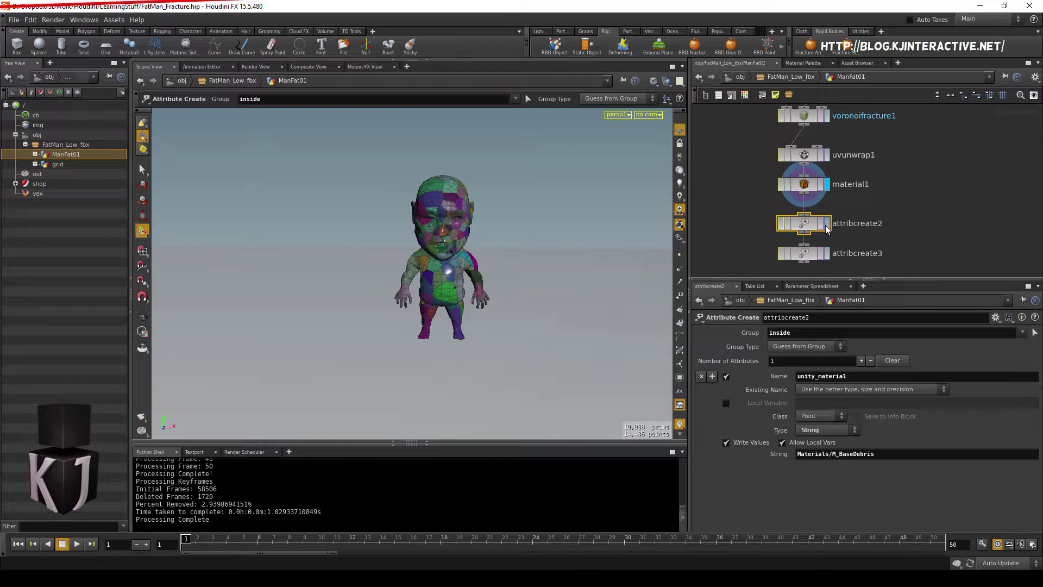
triple_click(886, 455)
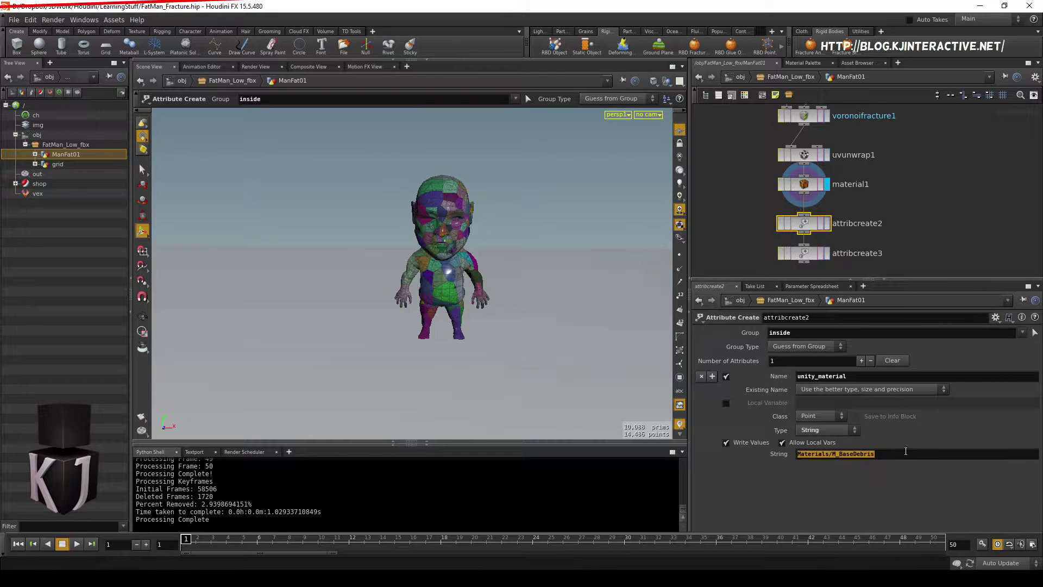
click(897, 460)
drag(893, 457, 736, 448)
drag(856, 376, 684, 368)
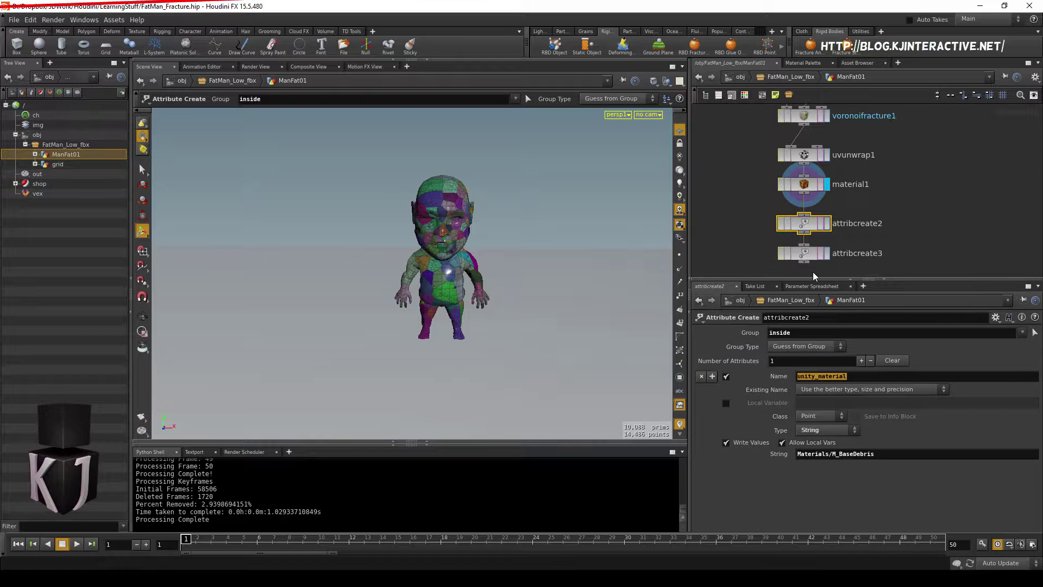
drag(892, 222, 724, 288)
key(Delete)
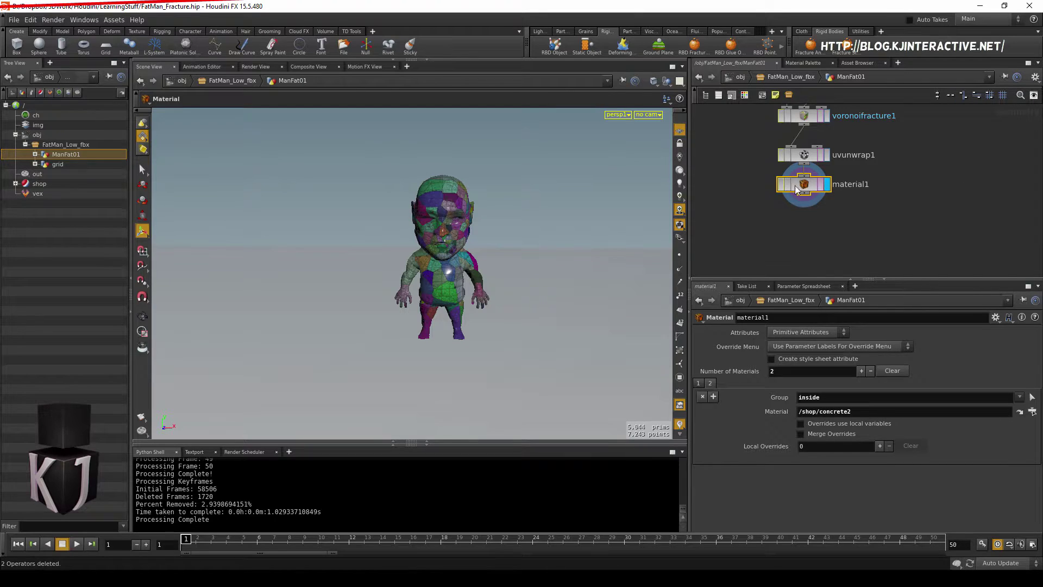
Go up to FatMan_Low_fbx and make the grid a Static Object for the rigid body simulation.
click(786, 77)
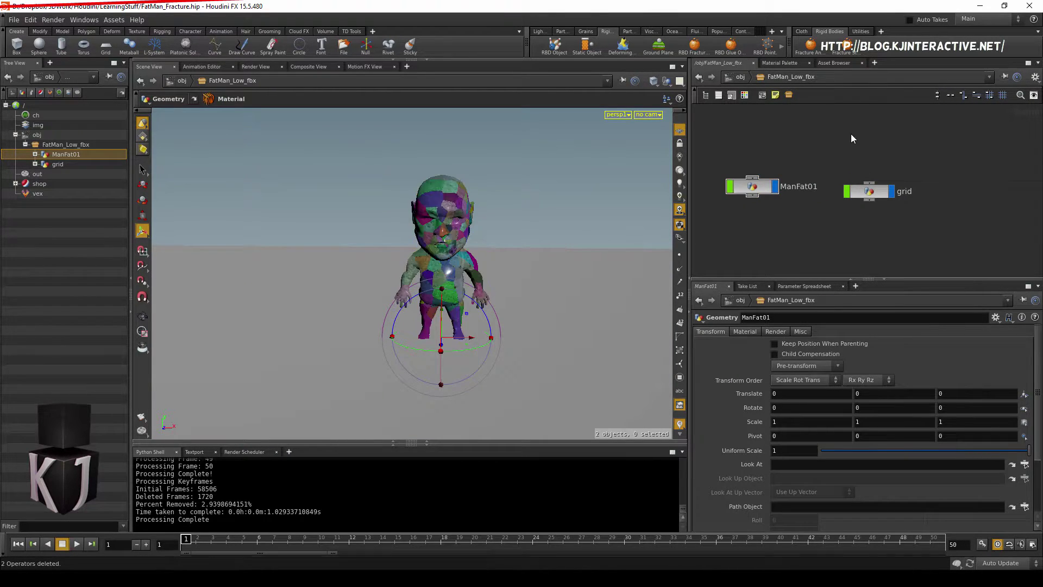
click(868, 191)
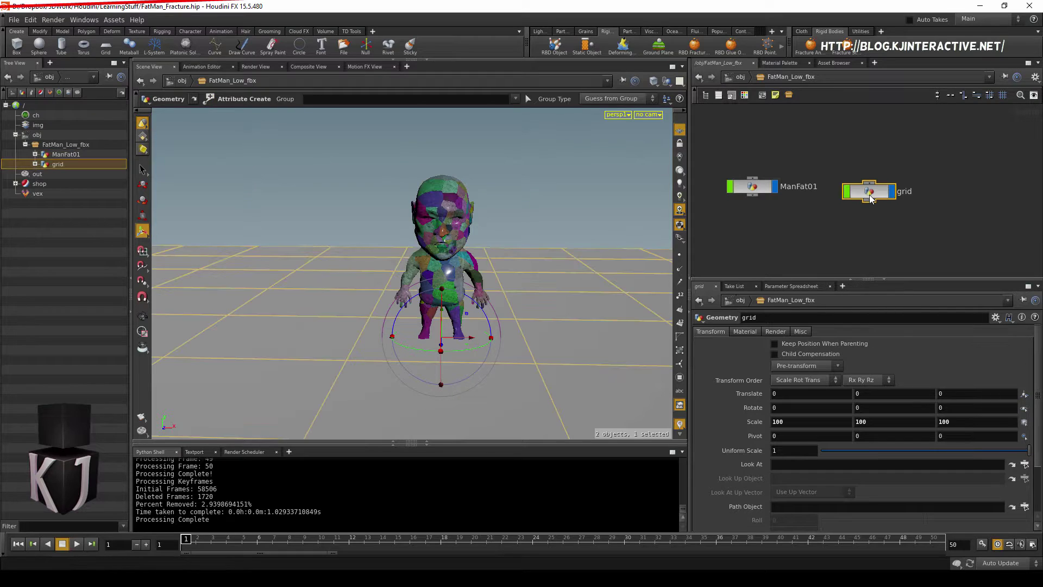
click(587, 47)
Make ManFat01 a fractured RBD Packed Object with glue constraints, and play back the simulation.
click(752, 187)
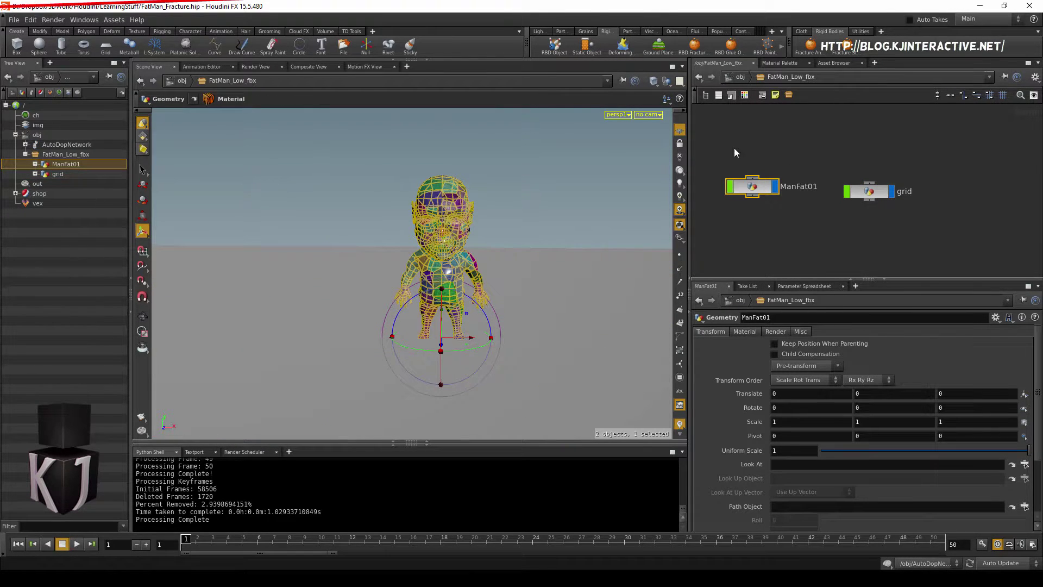
click(731, 47)
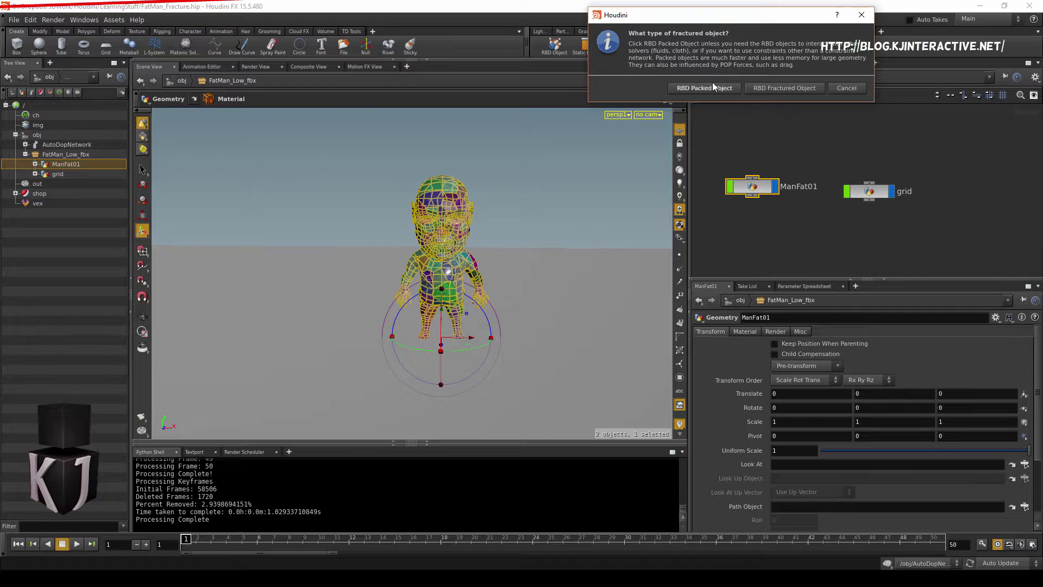
click(704, 88)
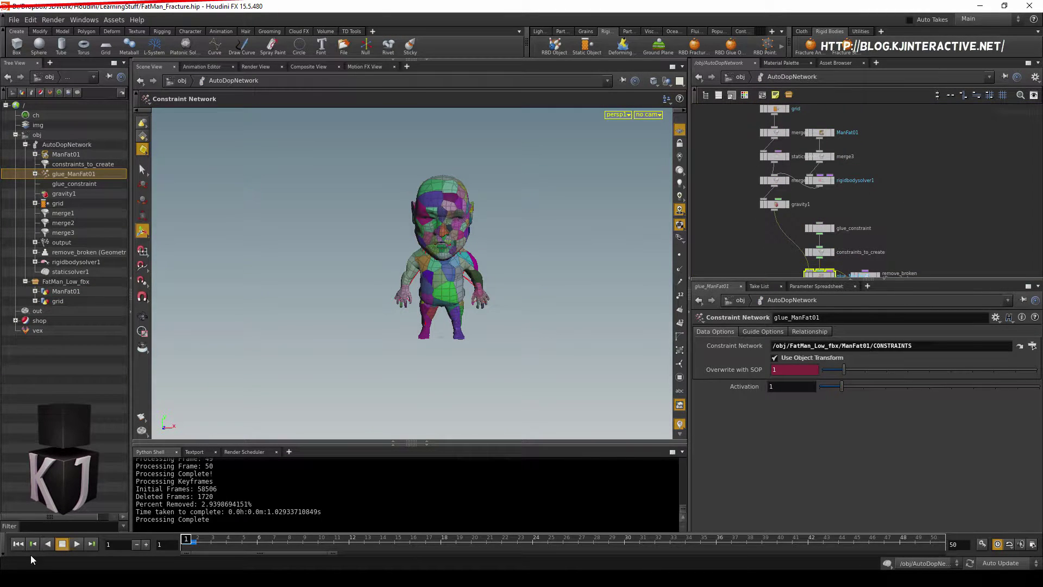
click(77, 544)
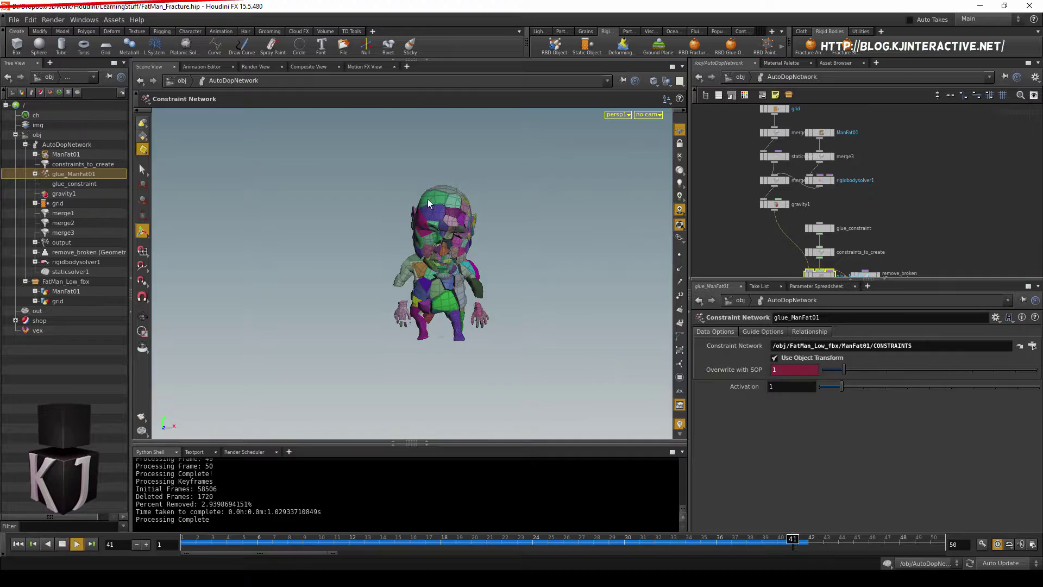
click(60, 546)
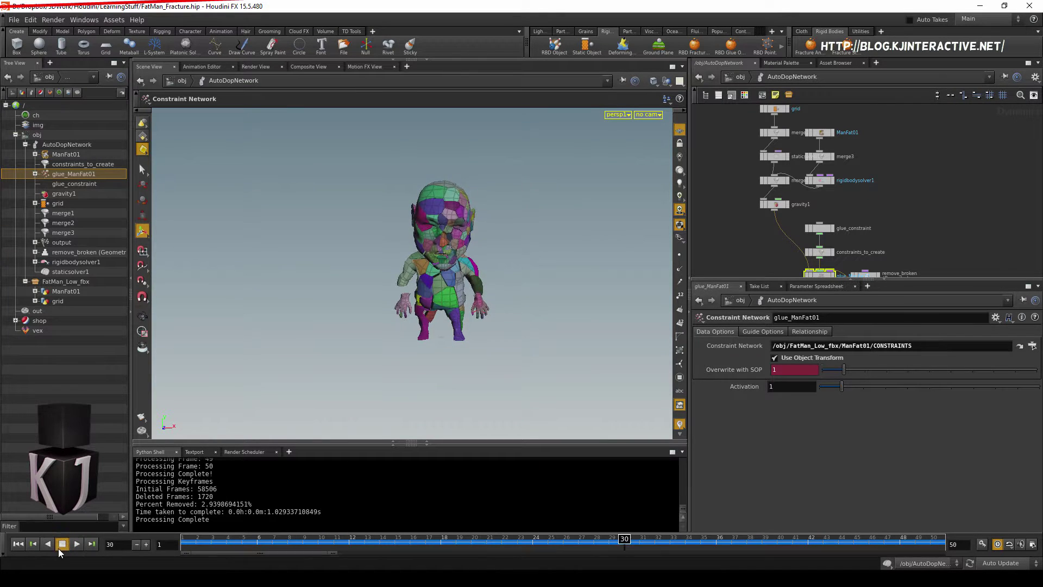
Select the ManFat01 RBD Packed Object in AutoDopNetwork and bake its simulation to keyframed pieces with the custom Fracture shelf tool.
click(820, 133)
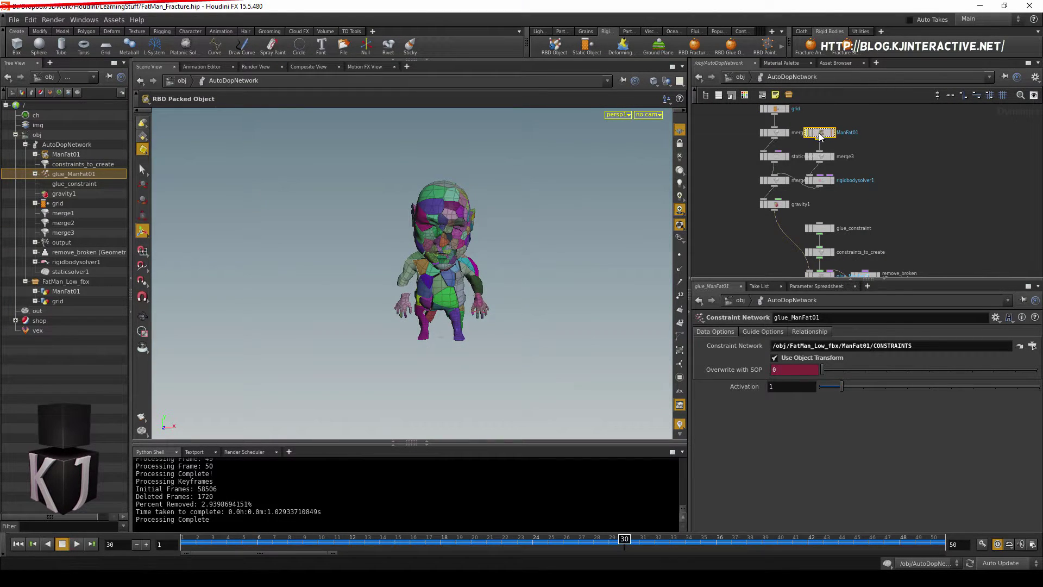
middle_drag(884, 138, 883, 164)
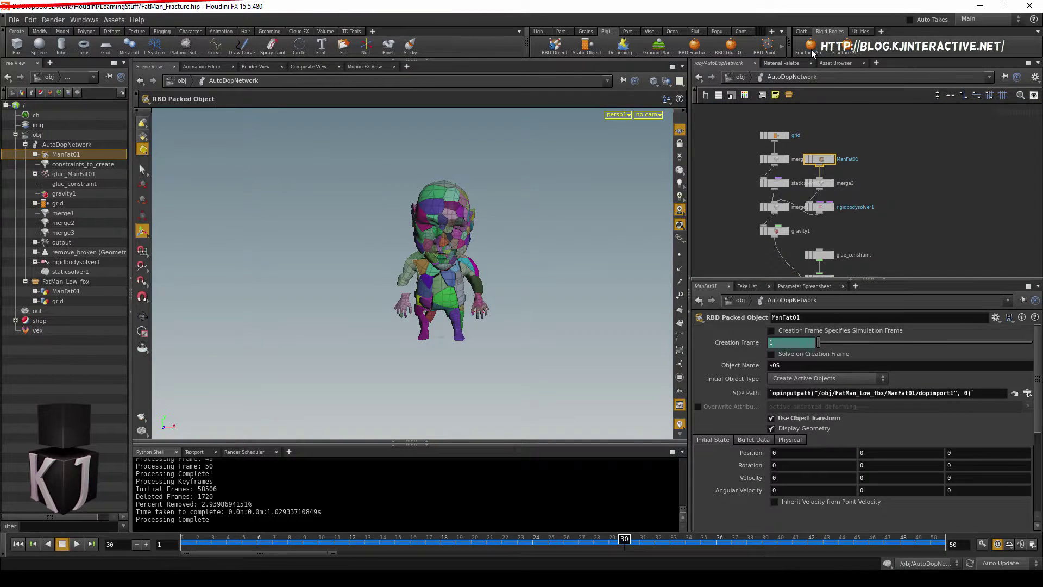
click(812, 49)
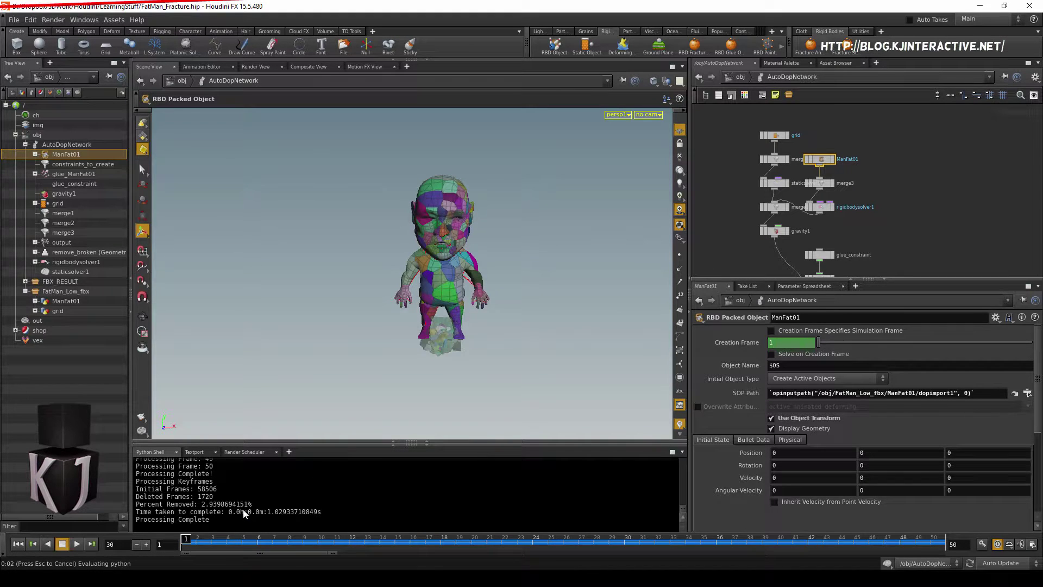
Return to the obj level and open the FBX_RESULT subnetwork holding the baked pieces.
click(740, 76)
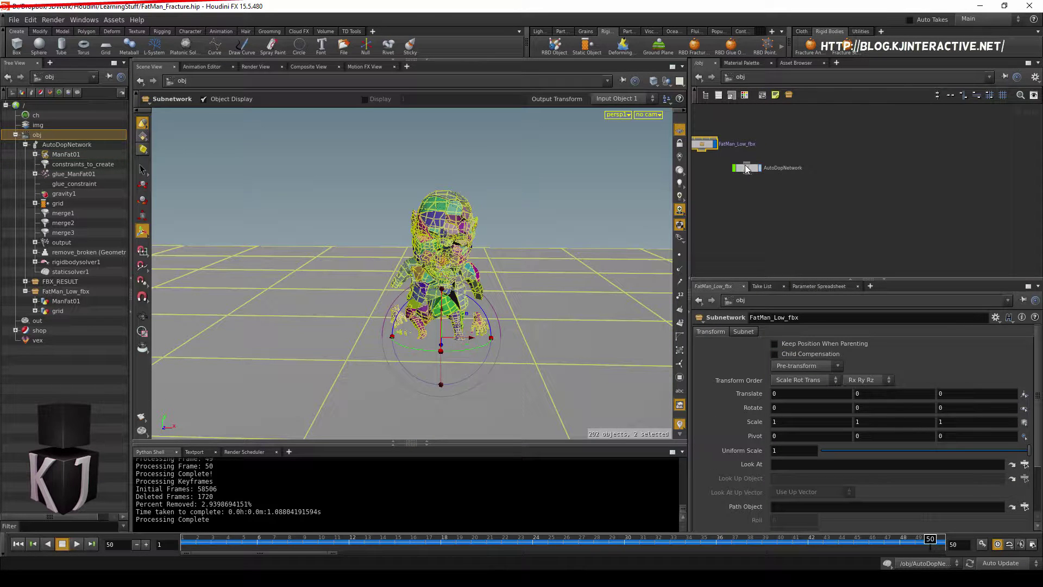
middle_drag(900, 234, 819, 145)
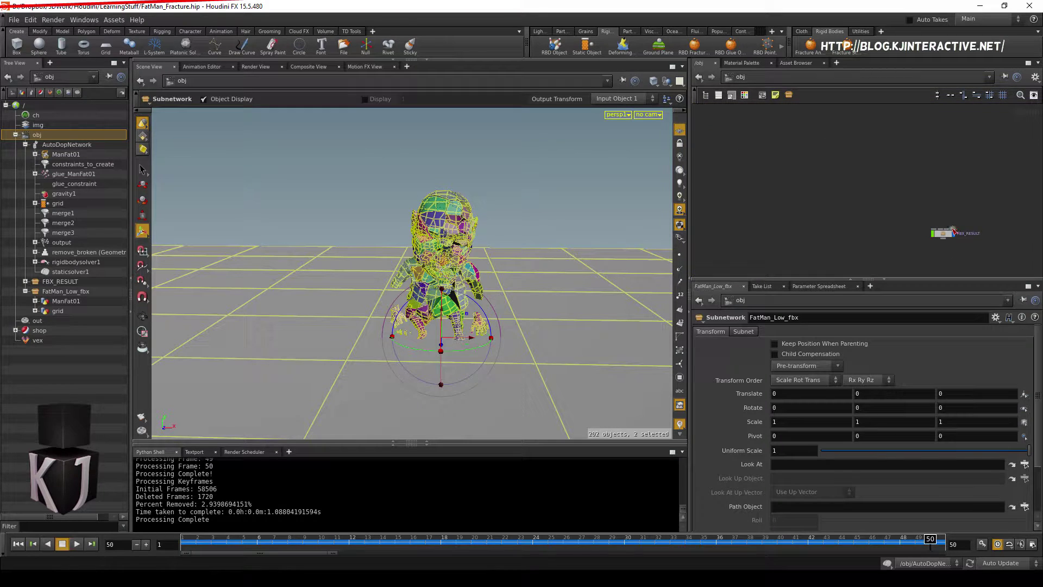
drag(946, 233, 859, 199)
middle_drag(859, 204, 803, 240)
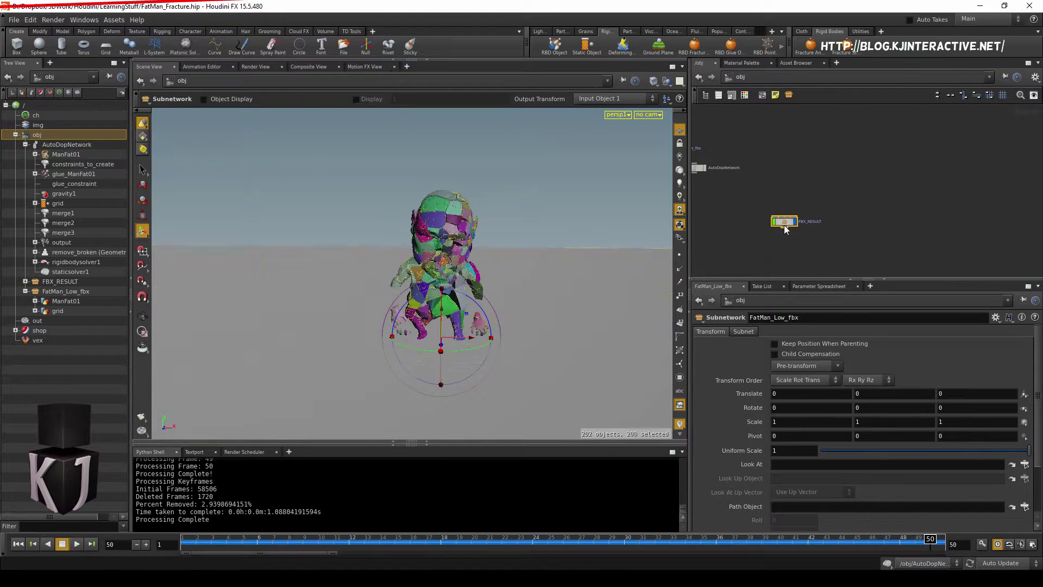
double_click(784, 223)
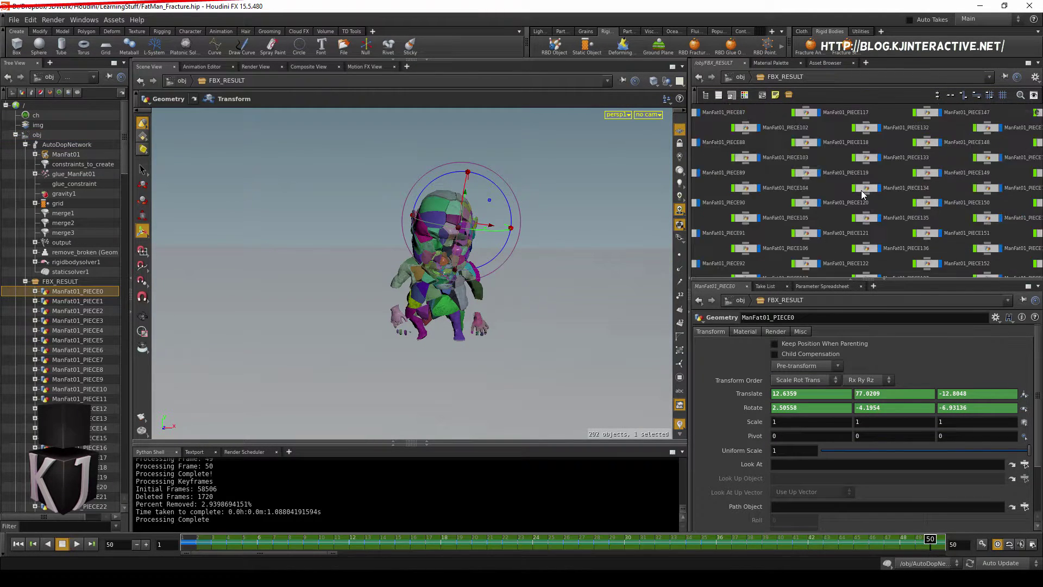
Browse the baked piece nodes in FBX_RESULT and open the ManFat01_PIECE26 geometry network.
scroll(862, 193, down, 2)
middle_drag(741, 169, 838, 233)
middle_drag(724, 147, 806, 162)
middle_drag(730, 141, 782, 202)
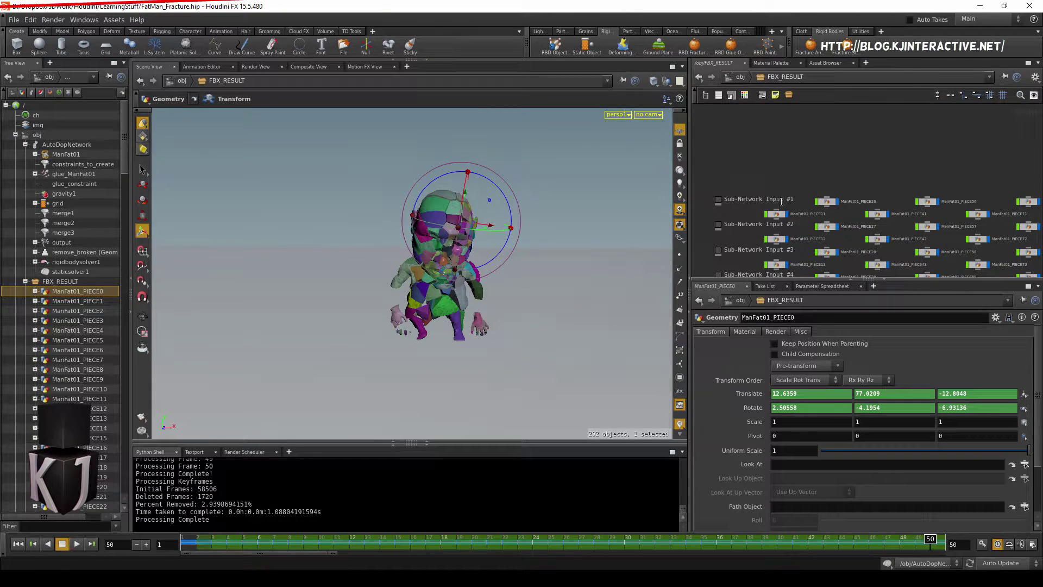
double_click(825, 202)
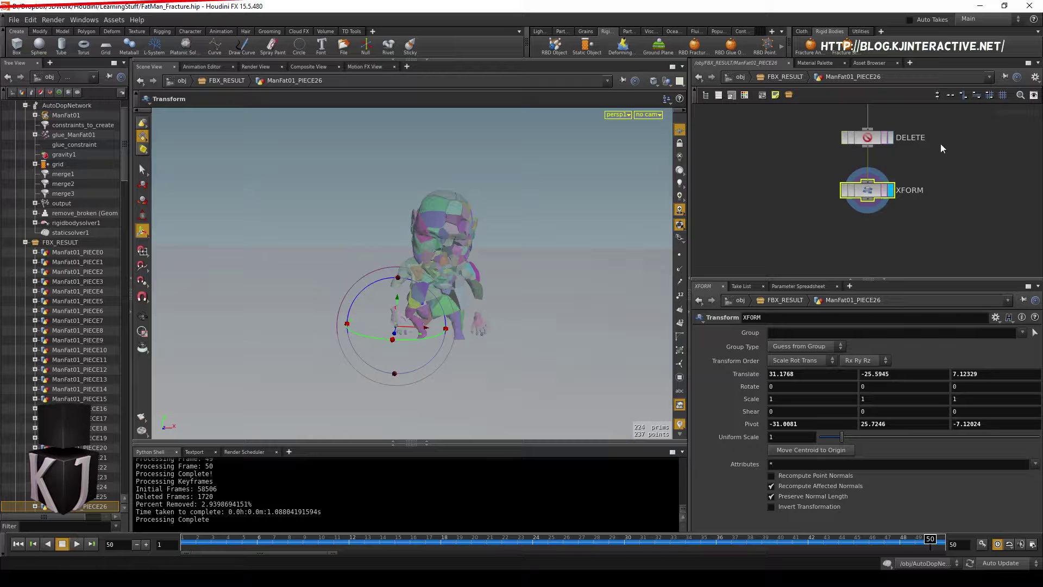
Examine ManFat01_PIECE26's node chain by displaying the PROXY, DELETE and XFORM nodes in turn.
middle_drag(941, 141, 906, 191)
click(835, 142)
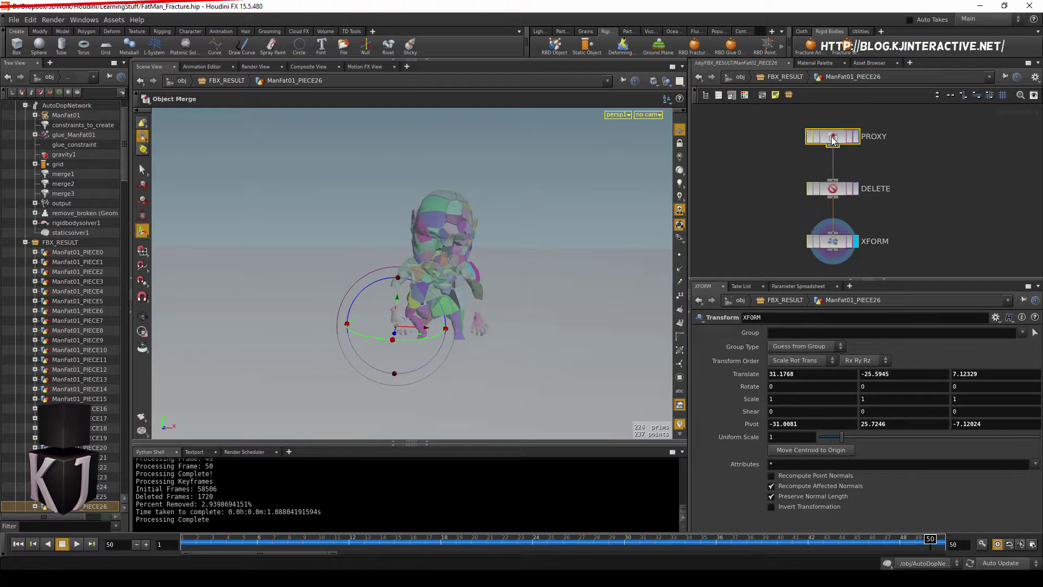
click(856, 137)
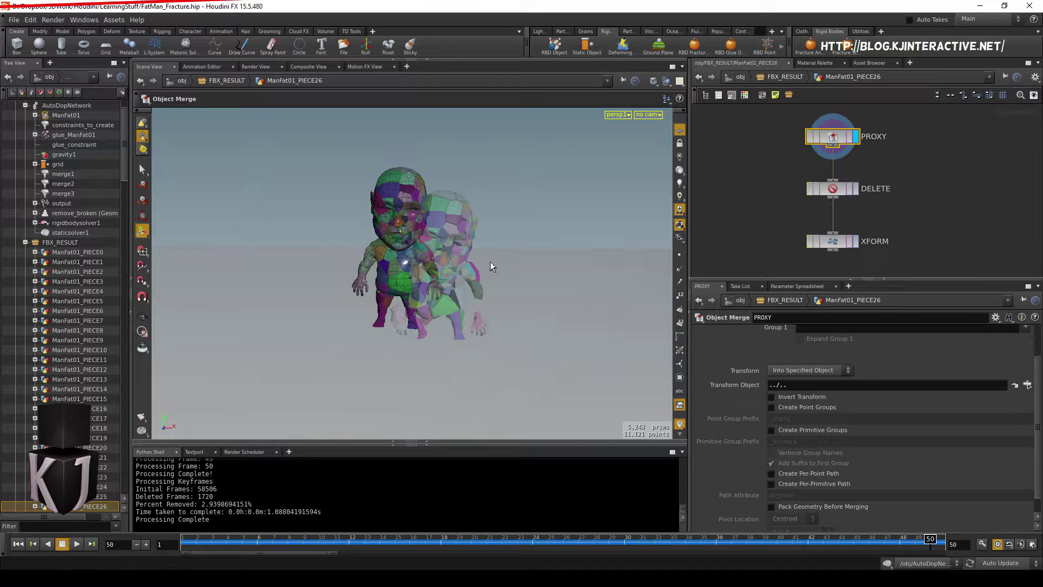
click(826, 191)
click(856, 188)
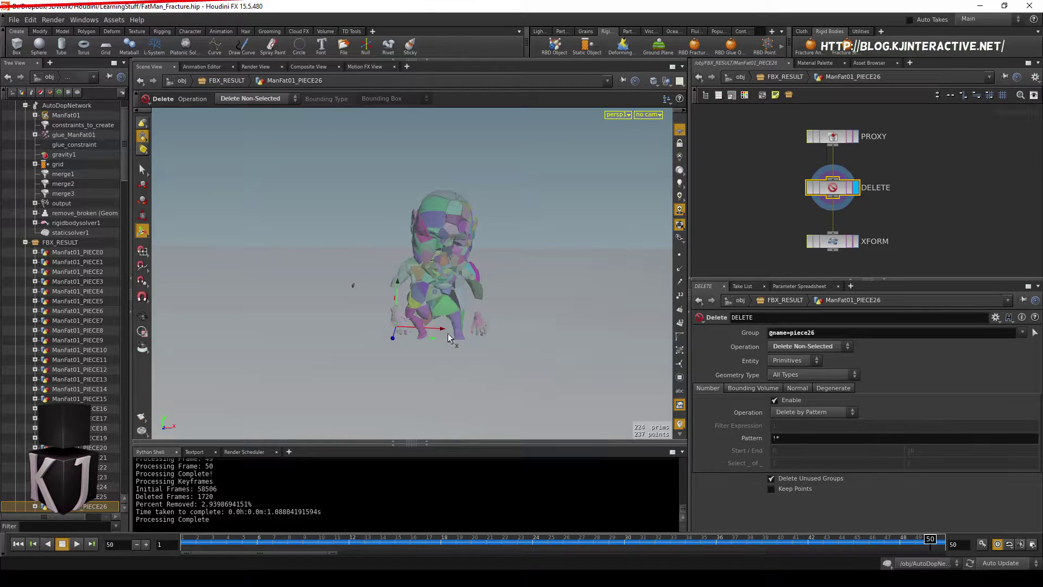
click(857, 242)
click(831, 242)
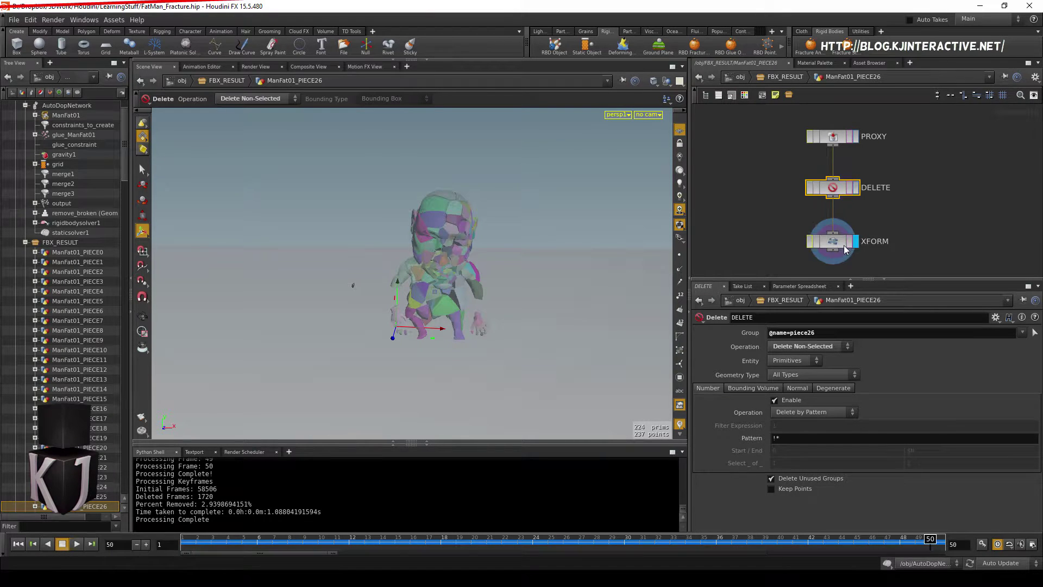
Scrub the timeline inside ManFat01_PIECE26 and at the FBX_RESULT level to compare the piece's animation, ending on frame 1.
drag(193, 549, 915, 542)
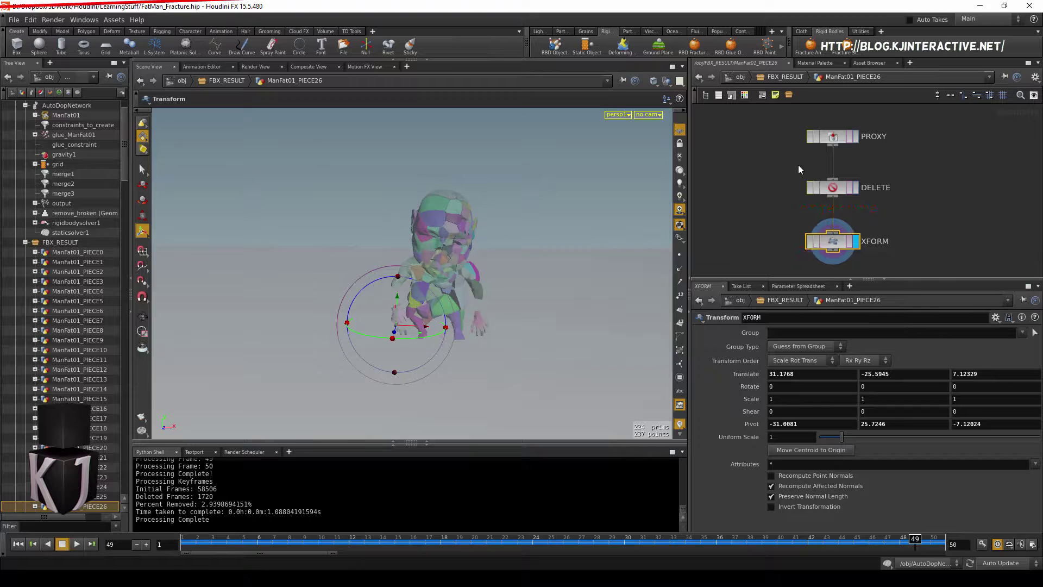
click(761, 78)
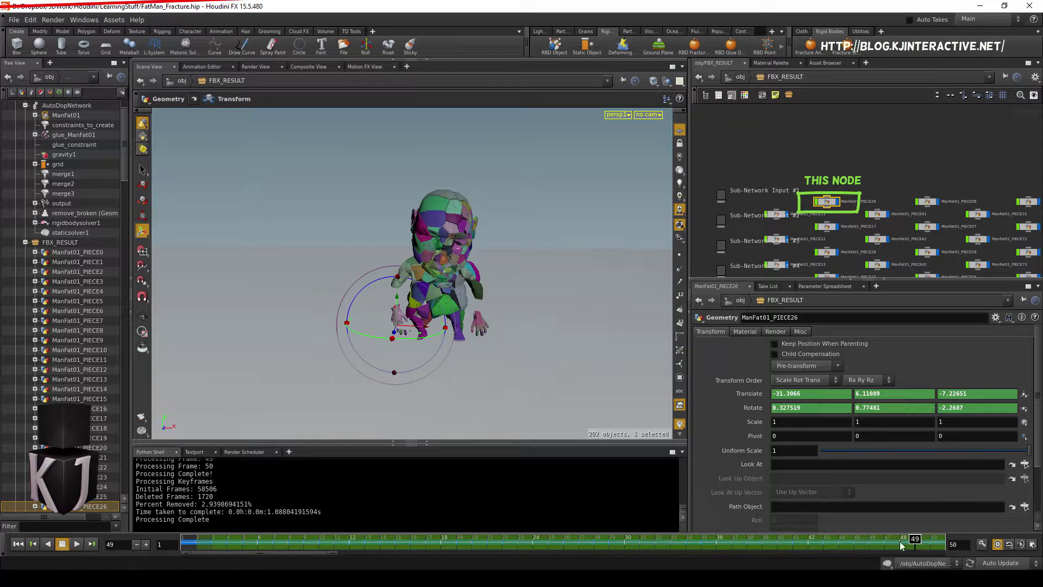
drag(900, 543, 186, 544)
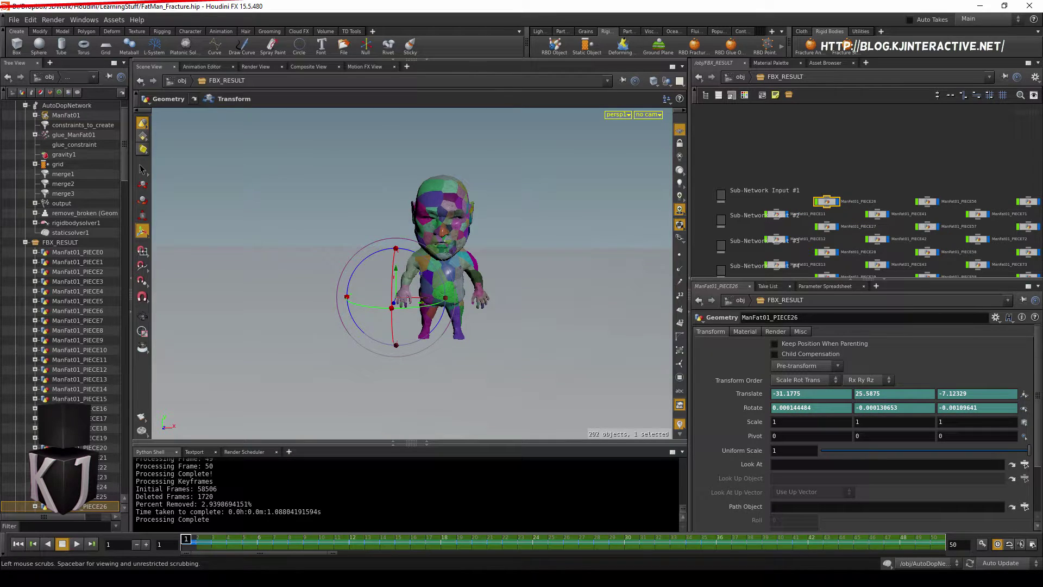
Export the FBX_RESULT subnetwork from the obj level as a Filmbox FBX file named NewTest.
click(736, 78)
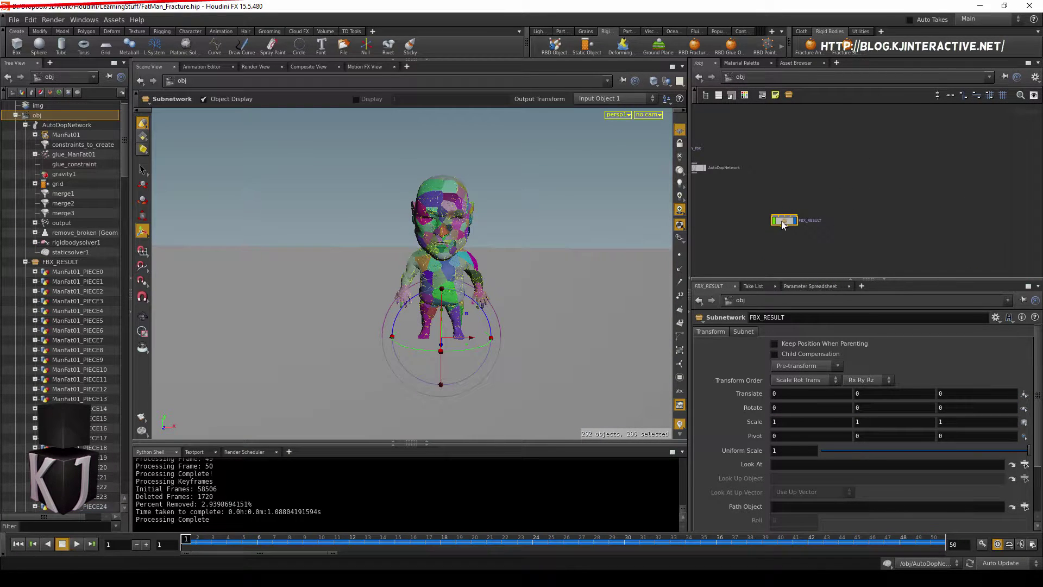
click(14, 20)
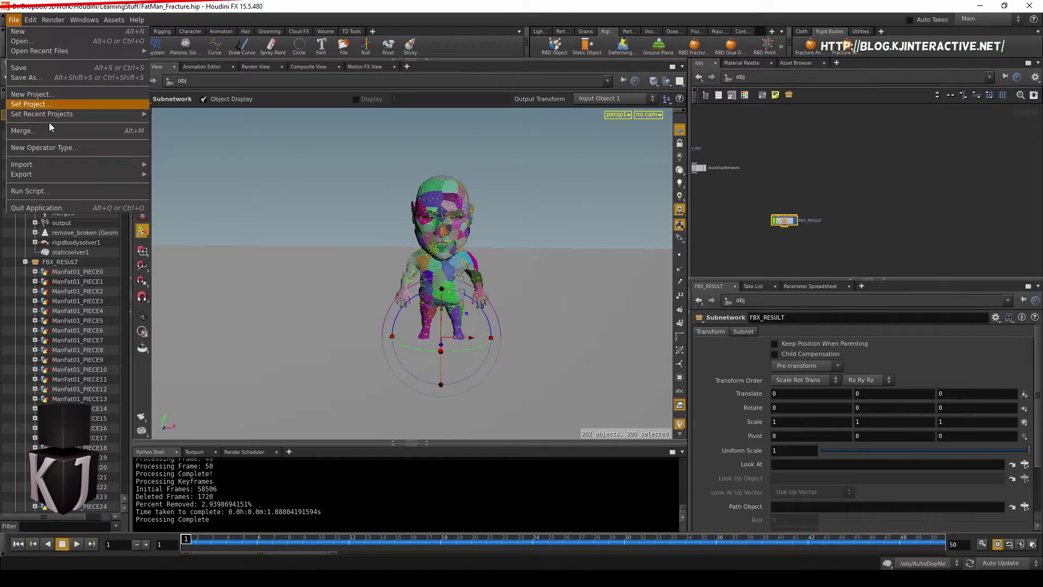
mouse_move(54, 174)
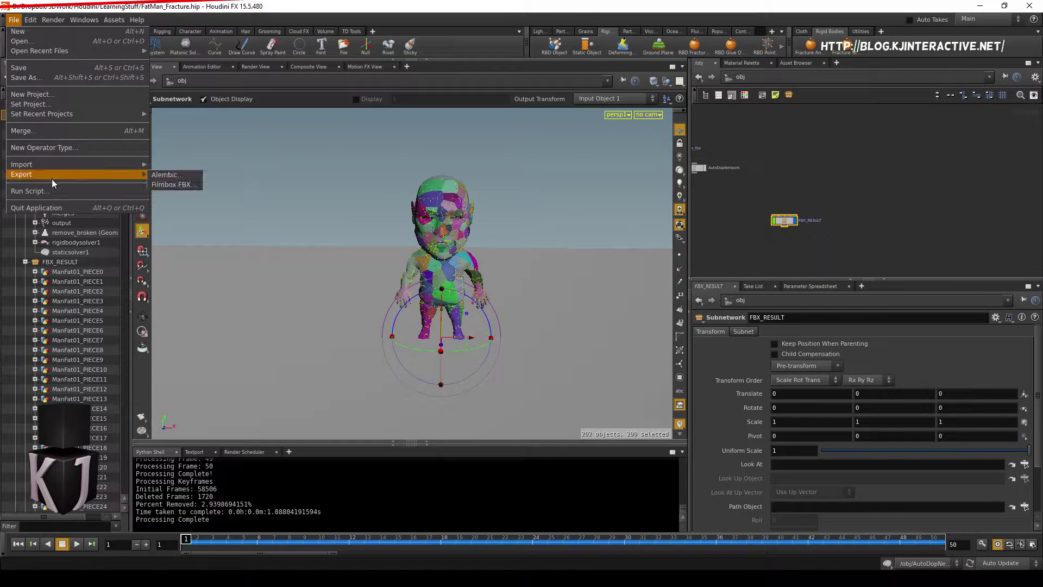
click(174, 185)
click(208, 51)
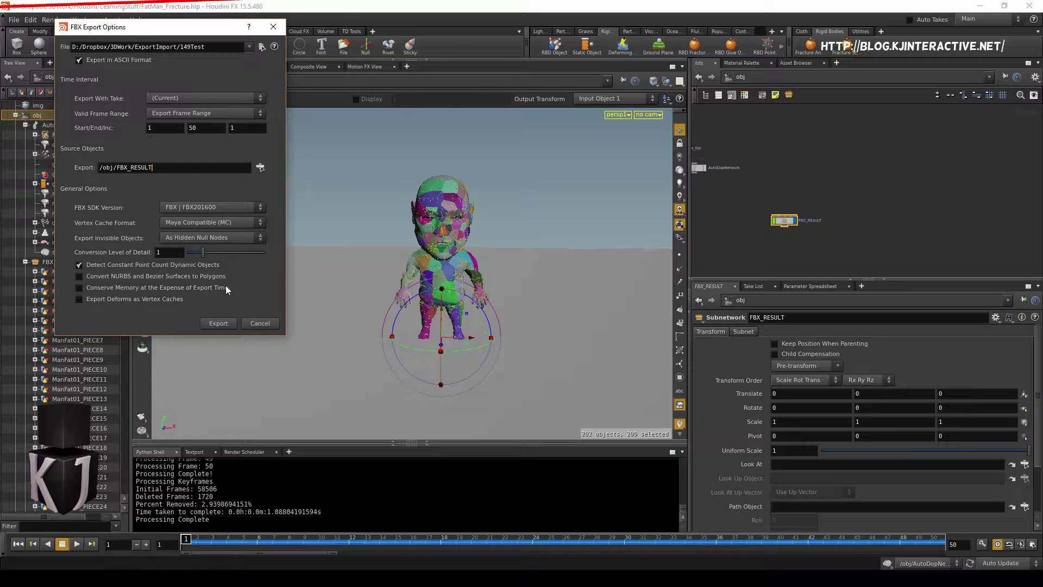
click(224, 324)
text(NewTest)
click(218, 324)
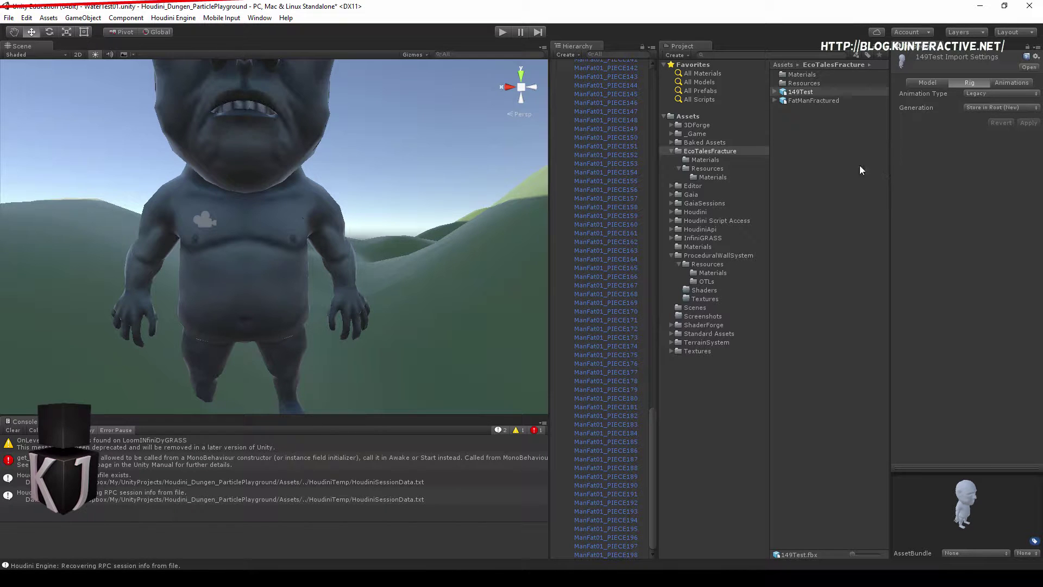
Delete the 149Test character from the WaterTest01 scene.
drag(800, 92, 794, 133)
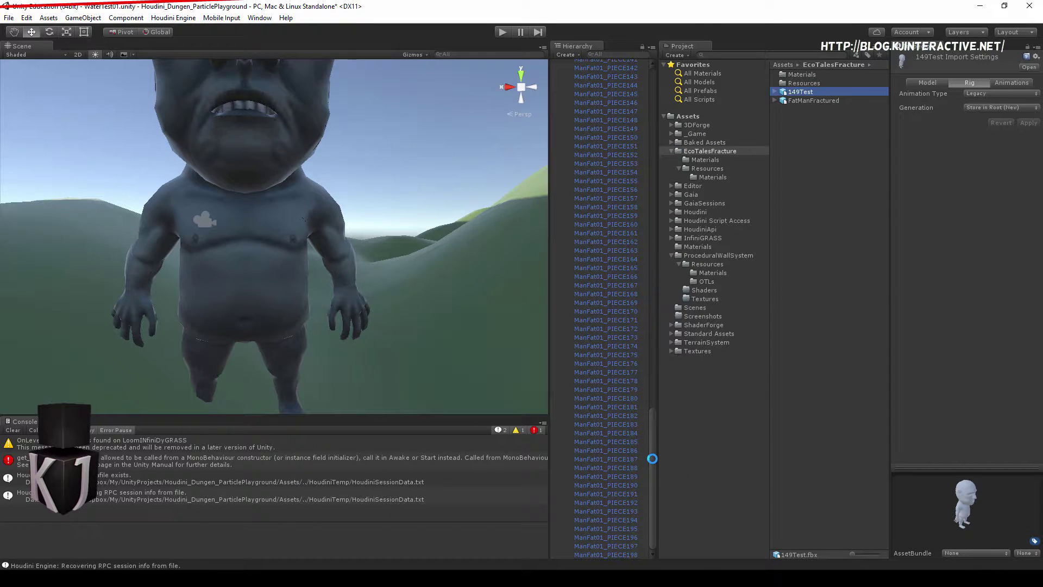
drag(653, 454, 654, 70)
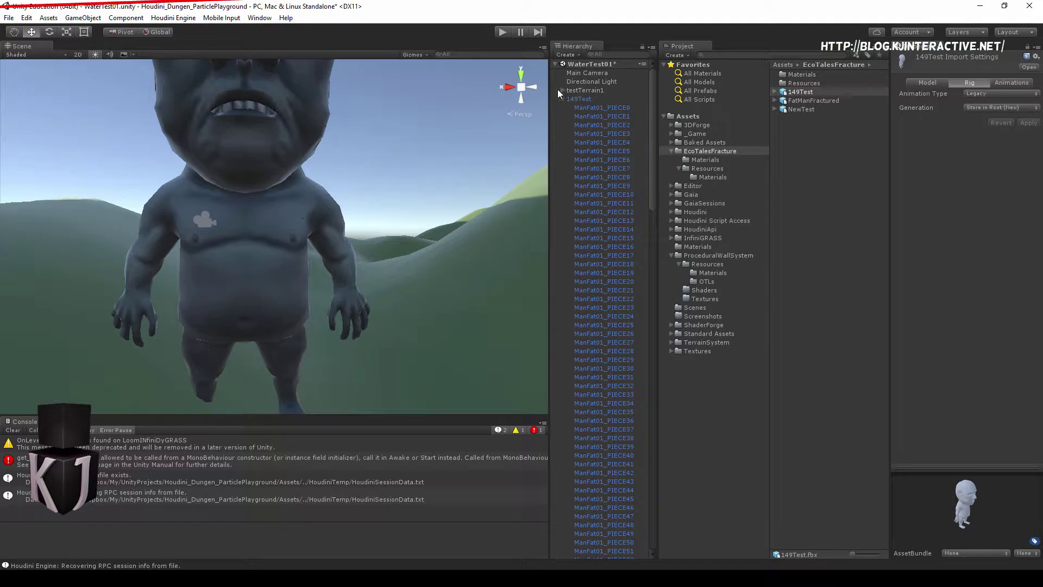
click(583, 99)
key(Delete)
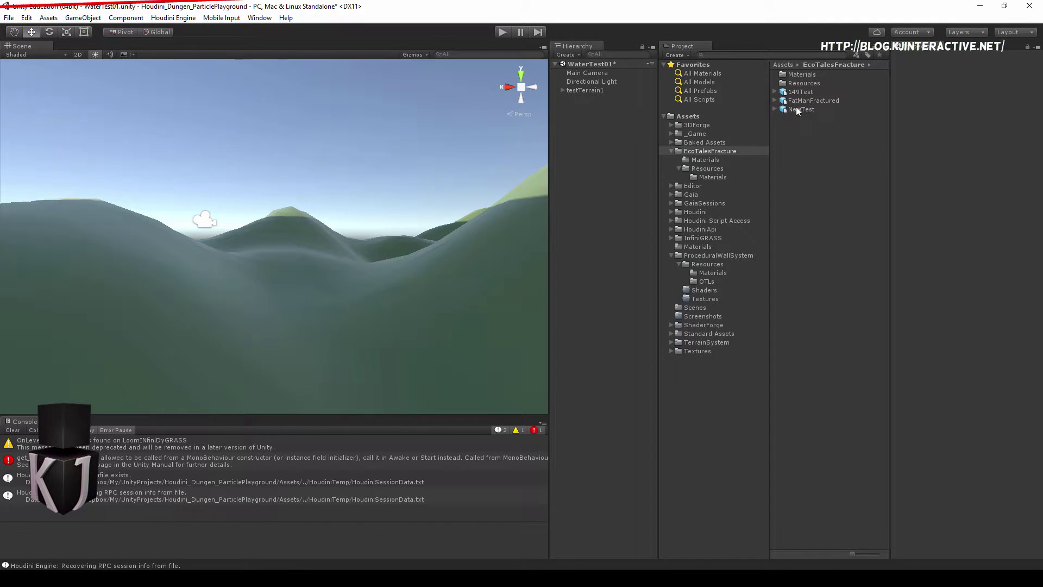
Set the NewTest asset's import animation type to Legacy and its general animation wrap mode to Loop.
click(797, 109)
click(994, 94)
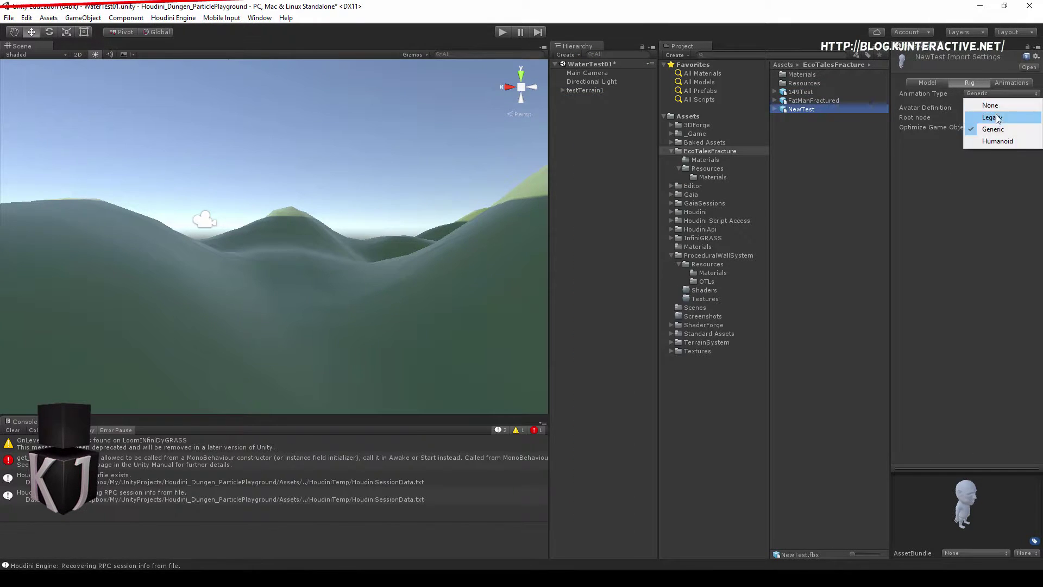
click(996, 117)
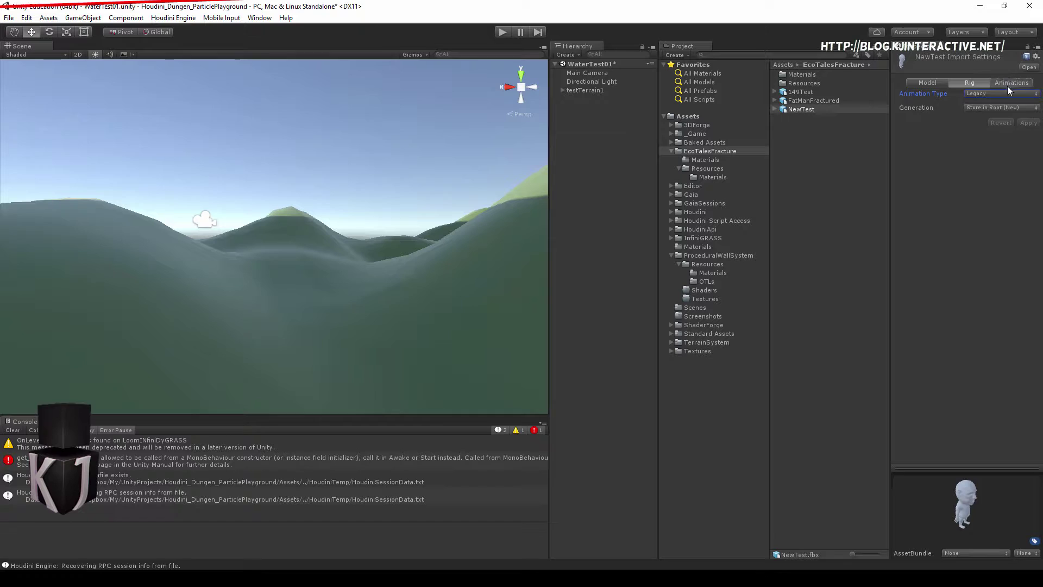
click(1008, 84)
click(1013, 116)
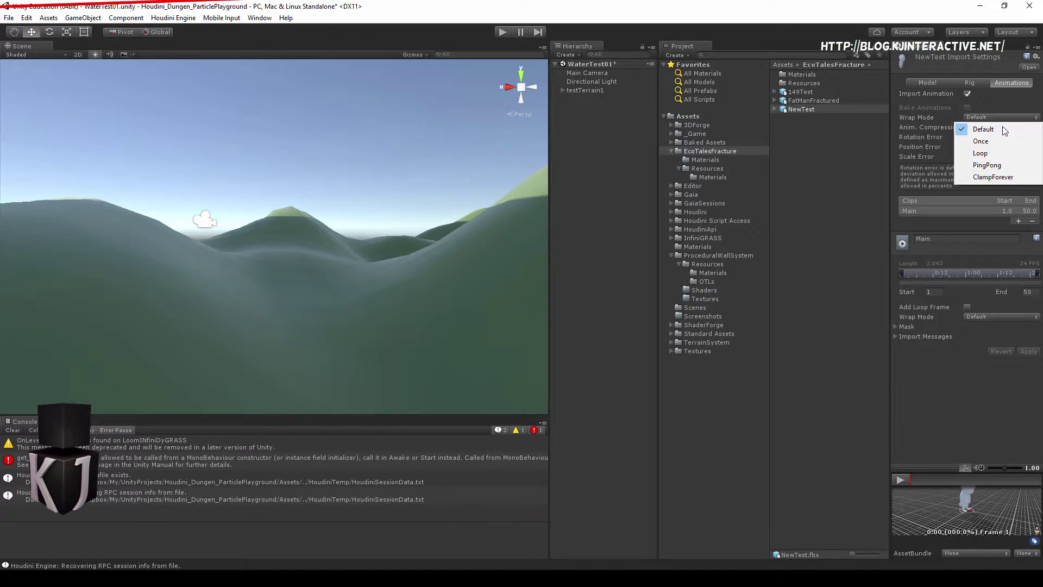
click(978, 153)
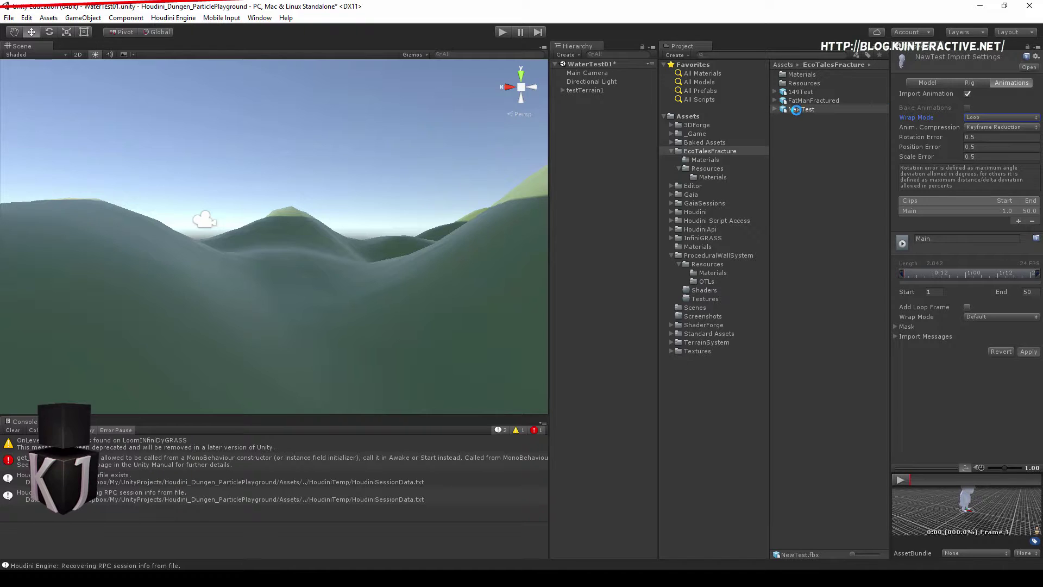
Add the NewTest asset to the scene hierarchy and expand it to show its pieces.
drag(797, 110, 562, 104)
click(562, 99)
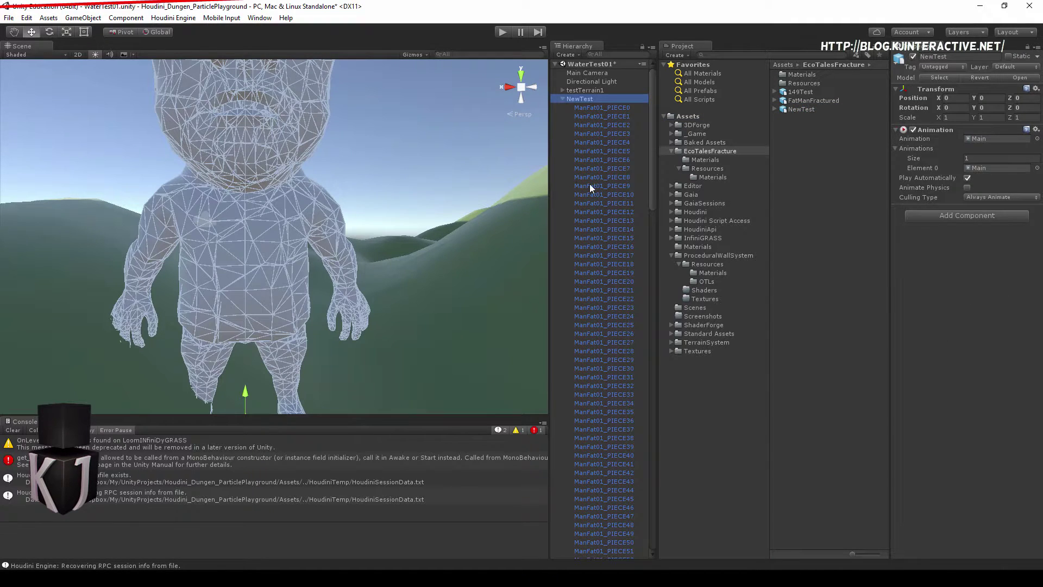
Assign M_EcoTalesLechStatue to material Element 0 and M_BasePillar to Element 1 on all NewTest pieces, ManFat01_PIECE0 through ManFat01_PIECE198.
click(587, 109)
scroll(625, 380, down, 20)
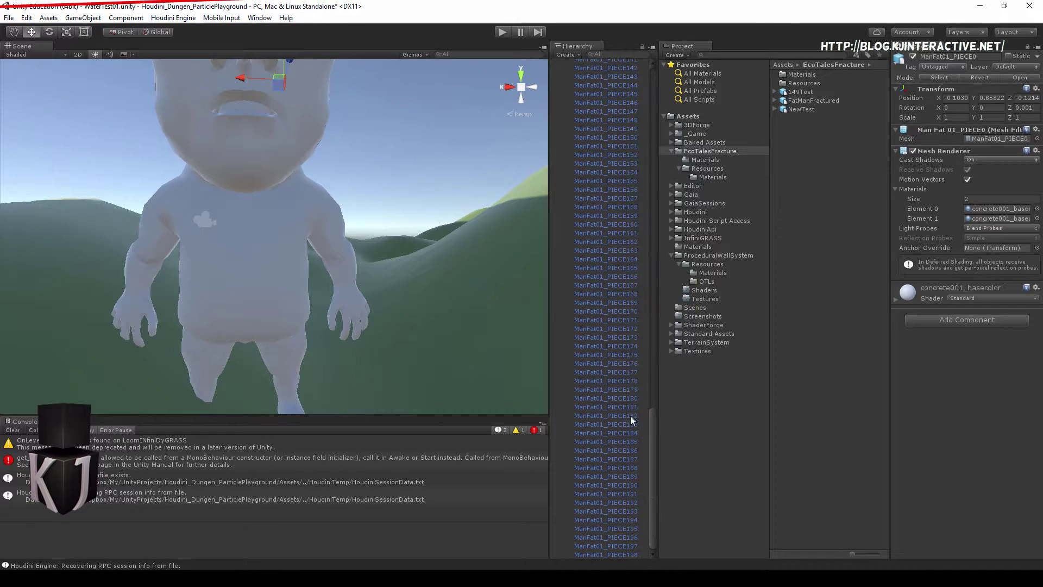
shift+click(604, 553)
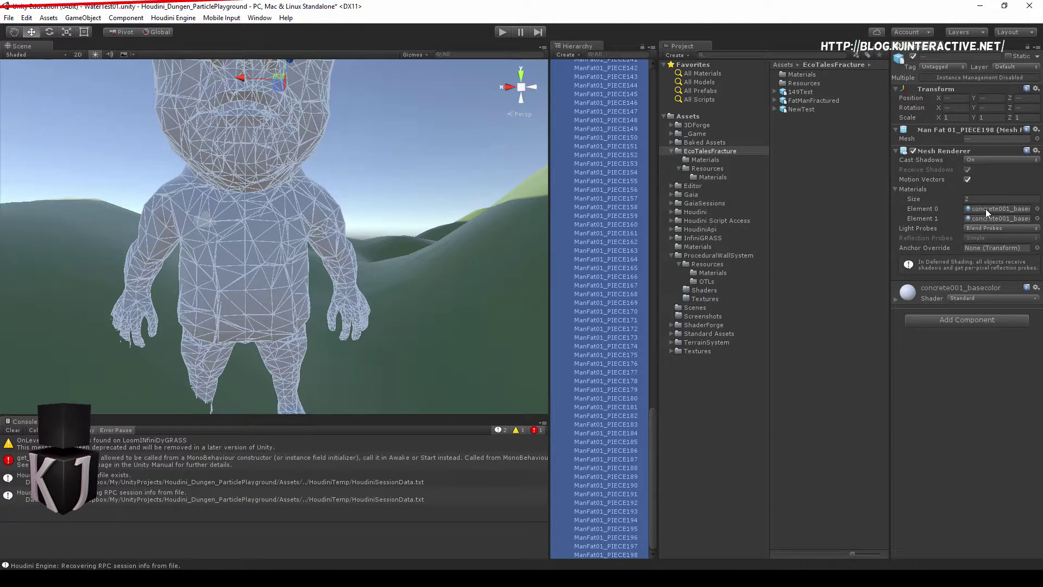
click(704, 177)
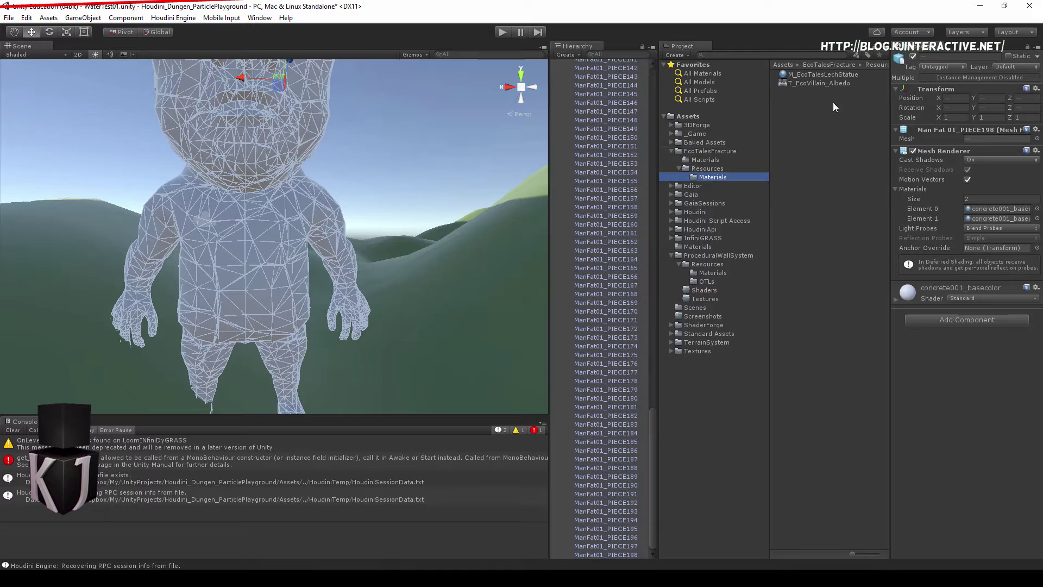
drag(818, 74, 986, 210)
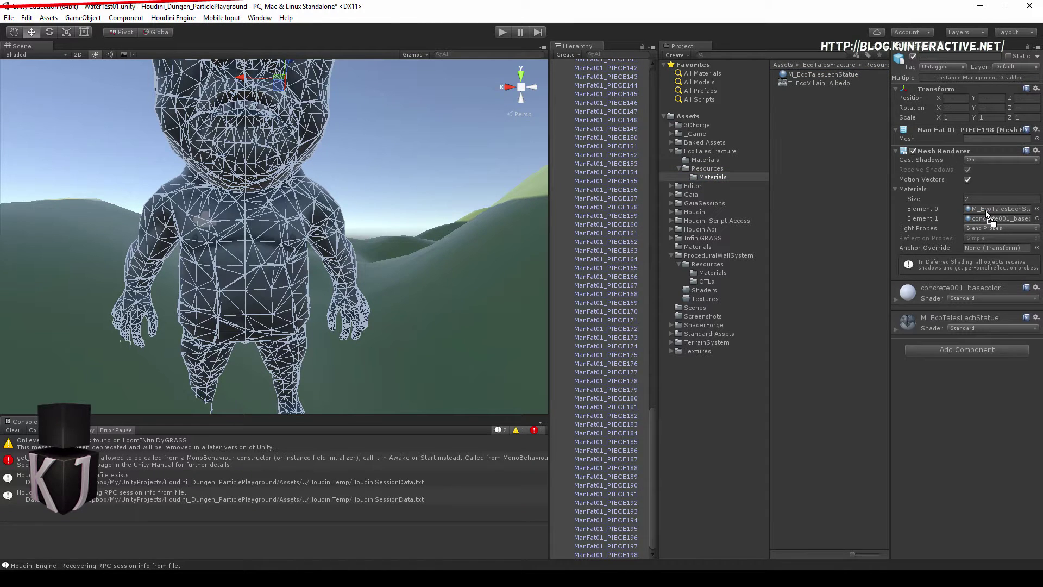
click(713, 272)
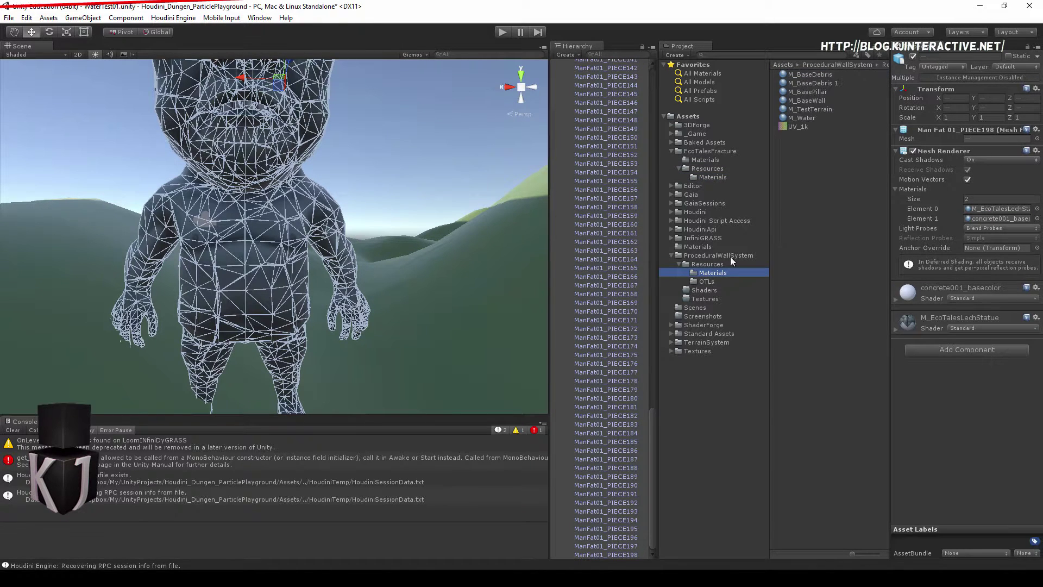
drag(801, 92, 999, 218)
Deselect the pieces and start Play mode to preview the character's fracture animation.
click(424, 139)
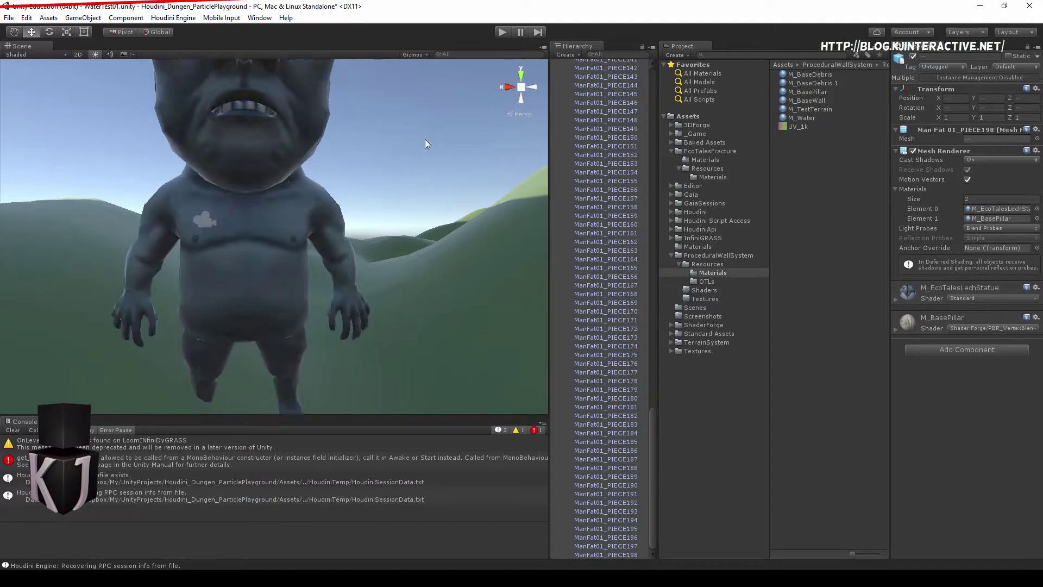
click(506, 33)
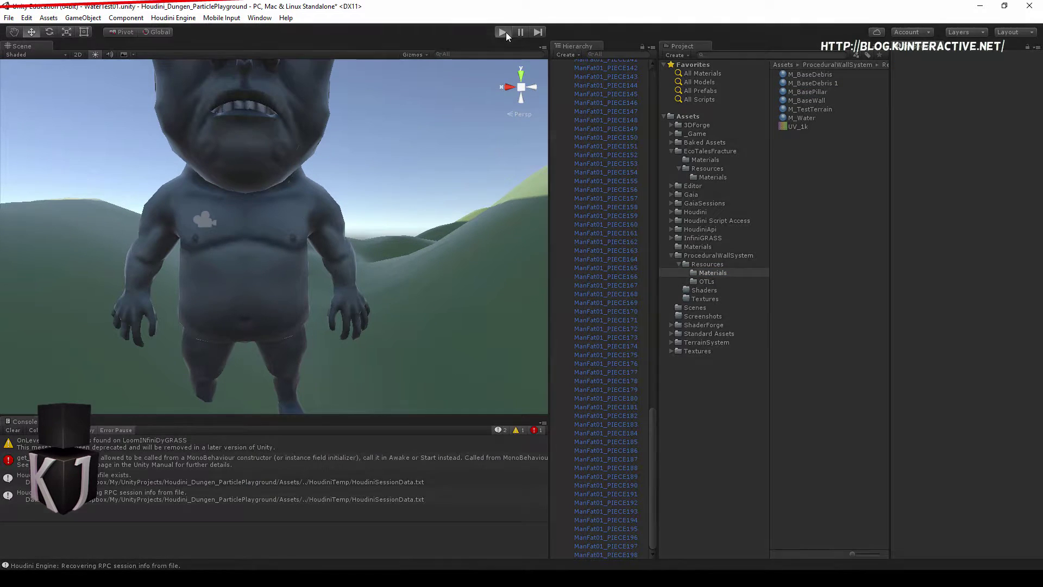